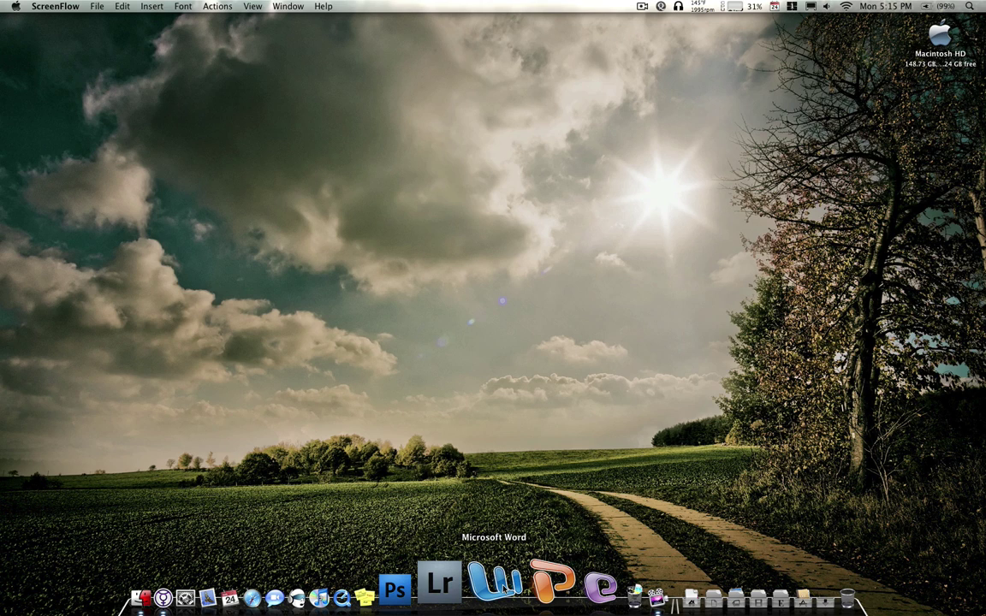
# Launch Microsoft Word from the Dock so a blank Document1 opens
pyautogui.click(501, 587)
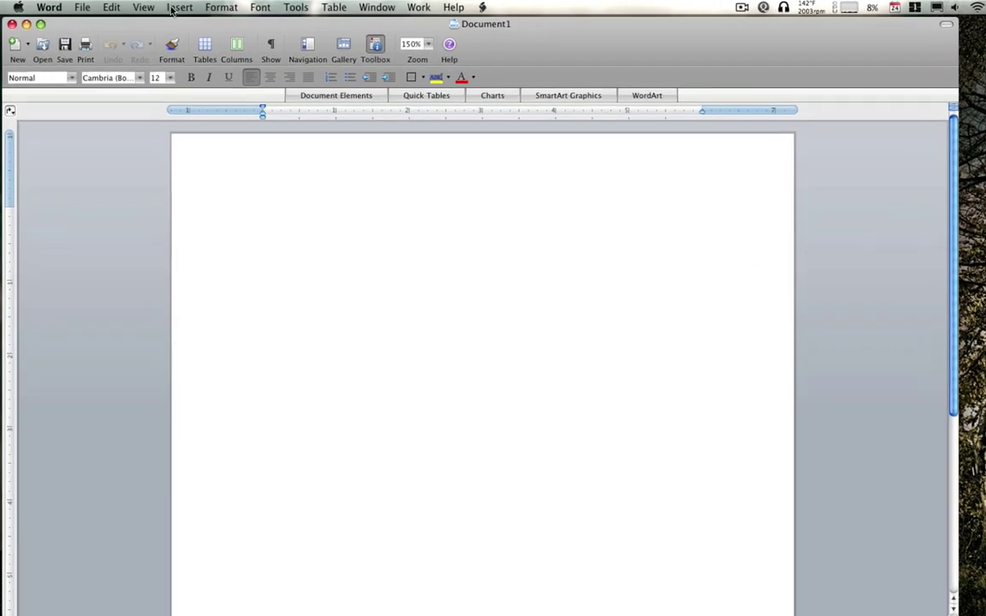
# Insert a Microsoft Equation object through Insert > Object…
pyautogui.click(155, 7)
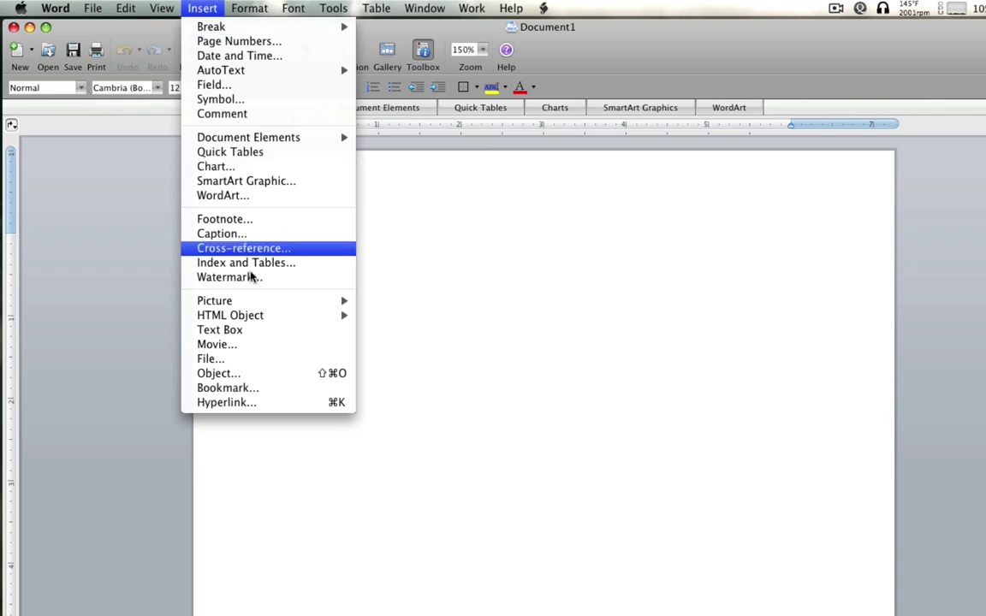
pyautogui.click(256, 378)
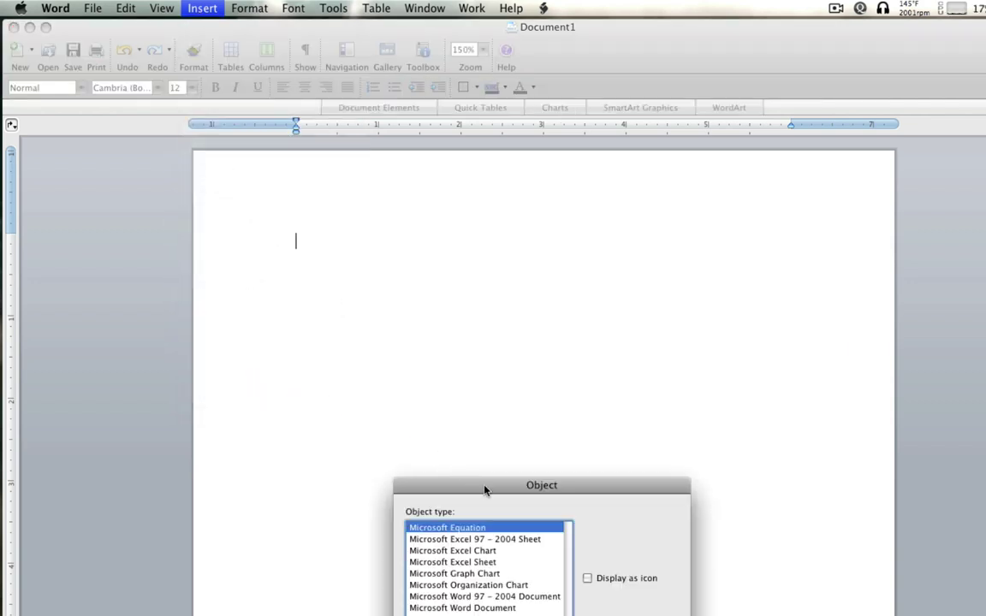
pyautogui.moveTo(484, 485); pyautogui.dragTo(454, 274)
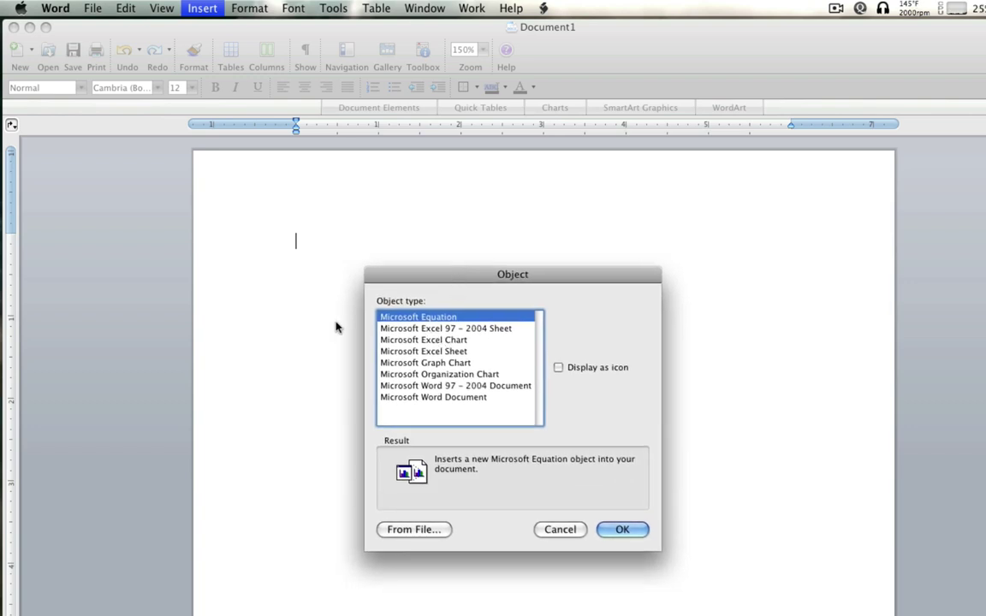
pyautogui.click(605, 529)
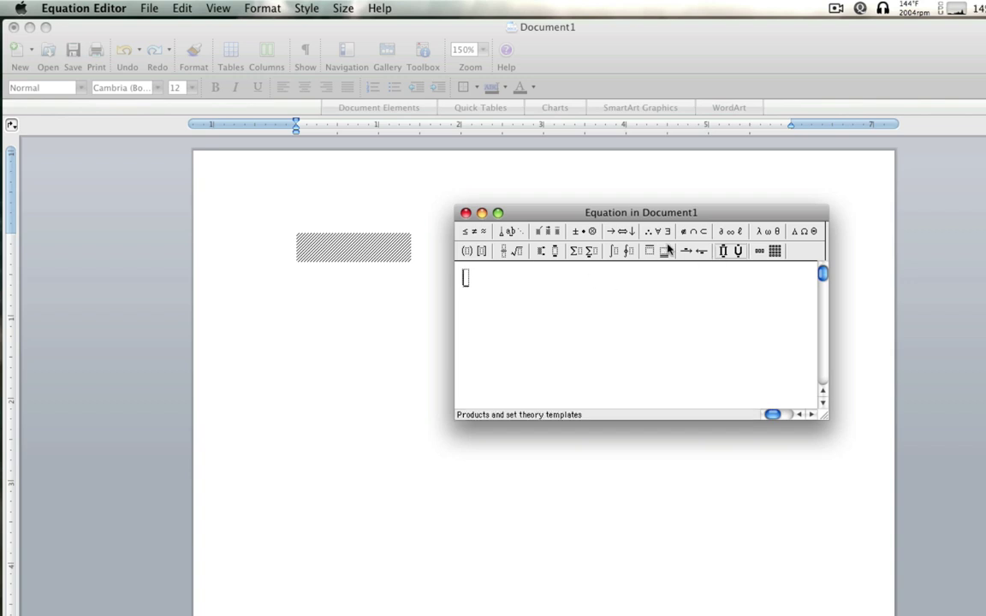
# Insert a full-size fraction template into the empty equation
pyautogui.moveTo(655, 217); pyautogui.dragTo(668, 216)
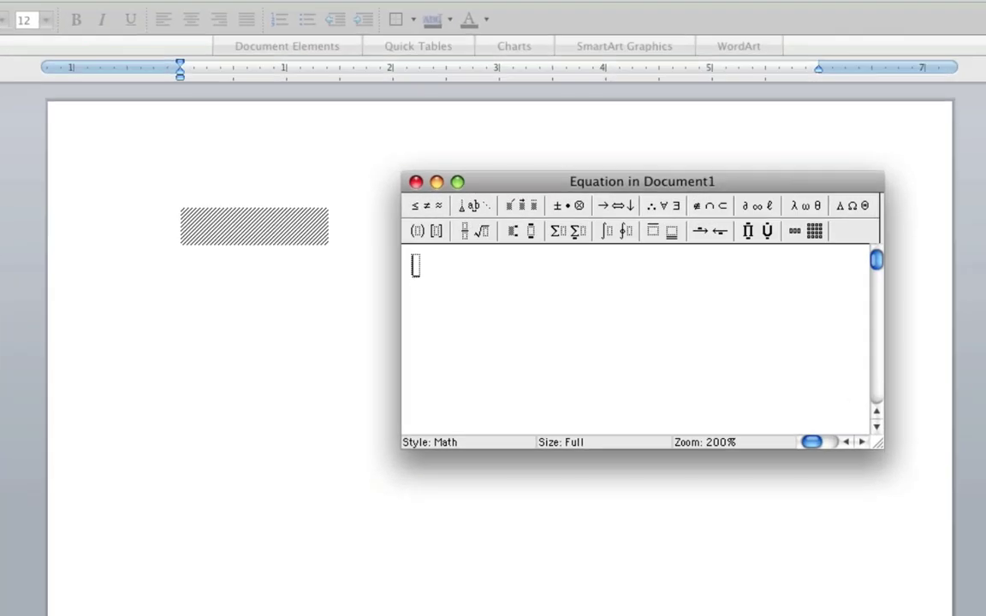
pyautogui.write('12.')
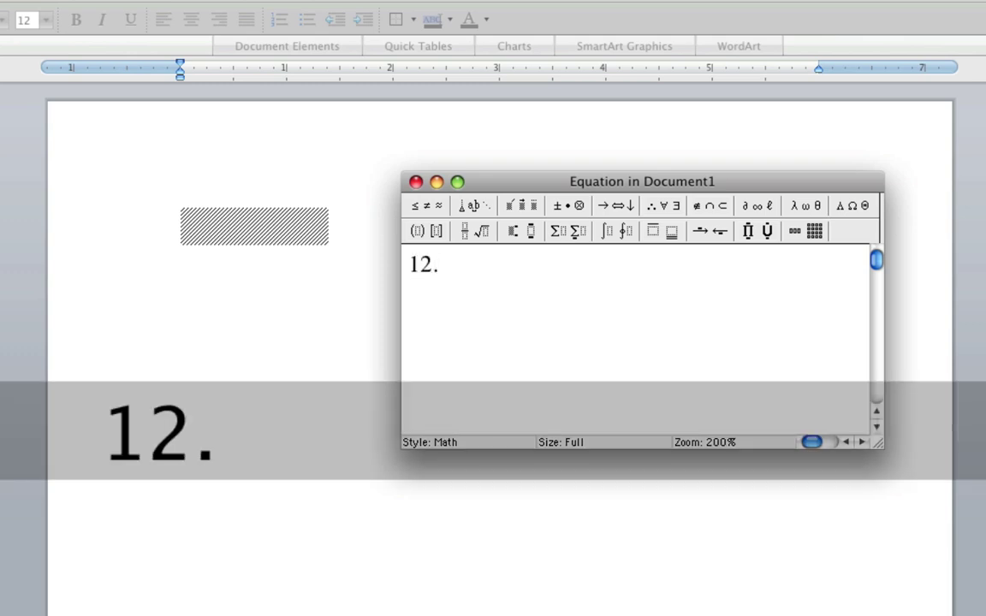
pyautogui.write('321')
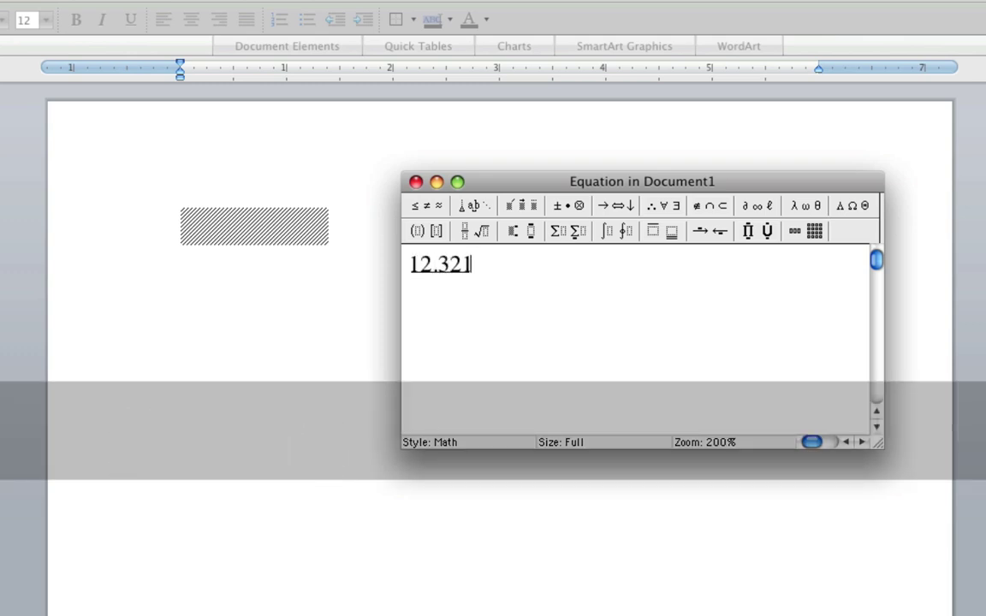
pyautogui.press('BackSpace')
pyautogui.press('BackSpace')
pyautogui.press('BackSpace')
pyautogui.press('BackSpace')
pyautogui.press('BackSpace')
pyautogui.press('BackSpace')
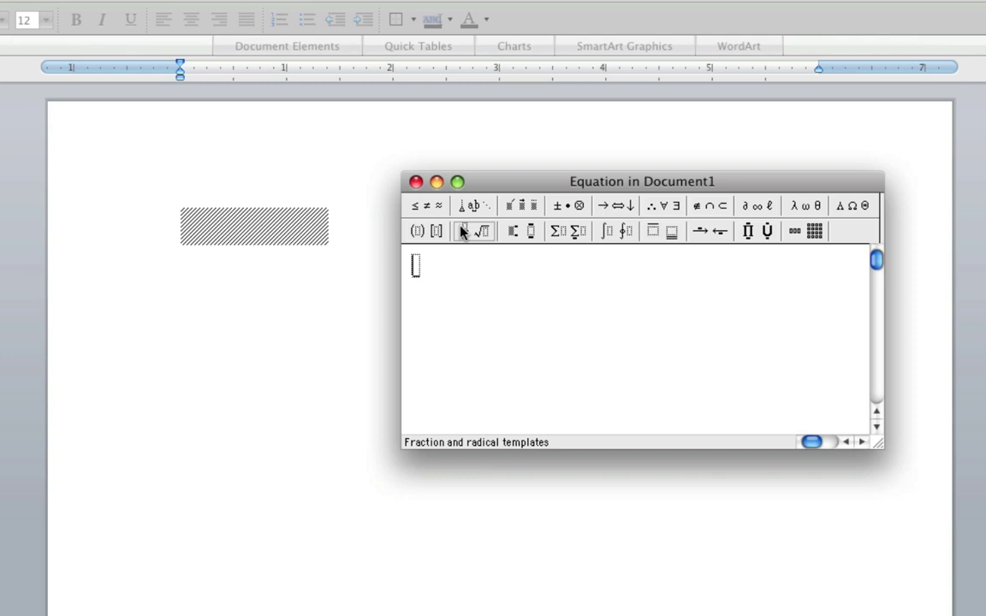
pyautogui.click(463, 233)
pyautogui.click(464, 253)
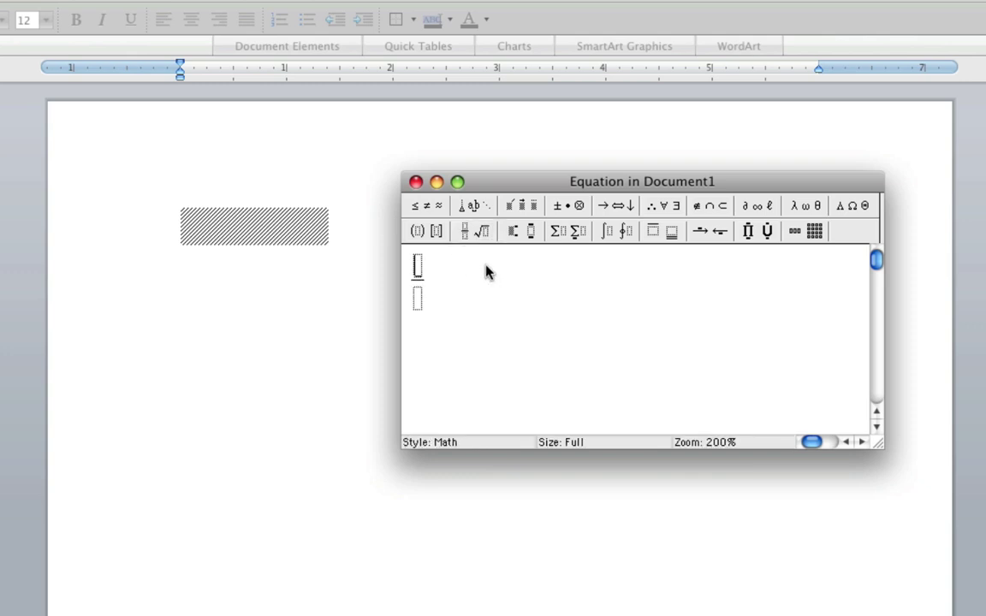
# Fill the fraction with 12,321g over 1 and follow it with a × sign
pyautogui.write('12,321')
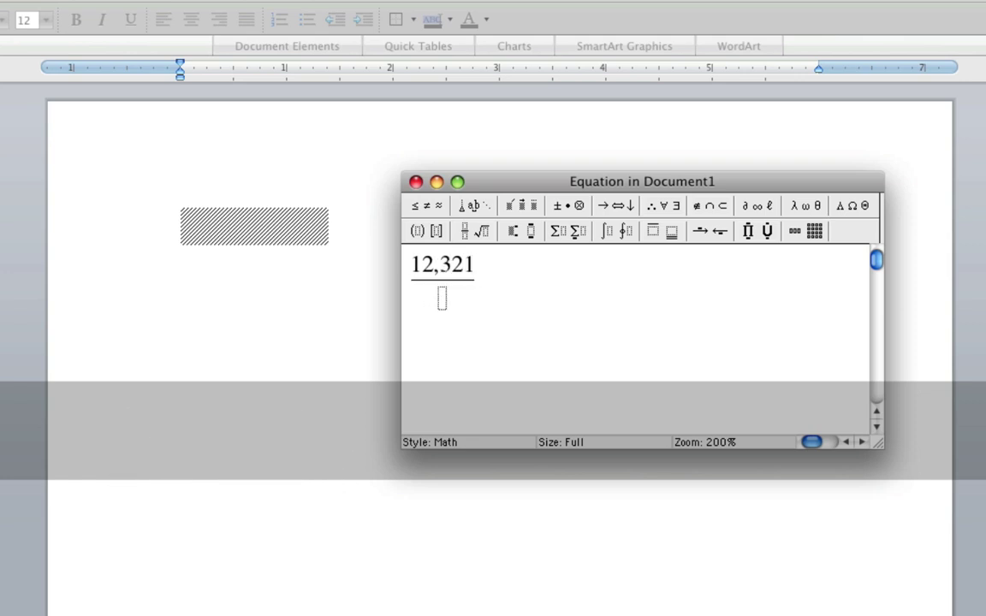
pyautogui.write('g')
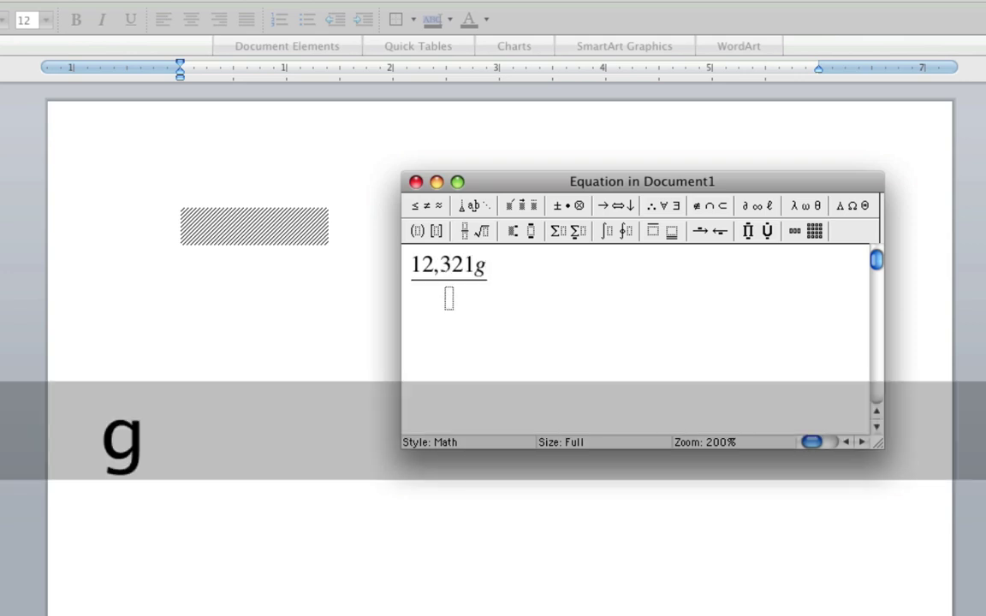
pyautogui.press('Down')
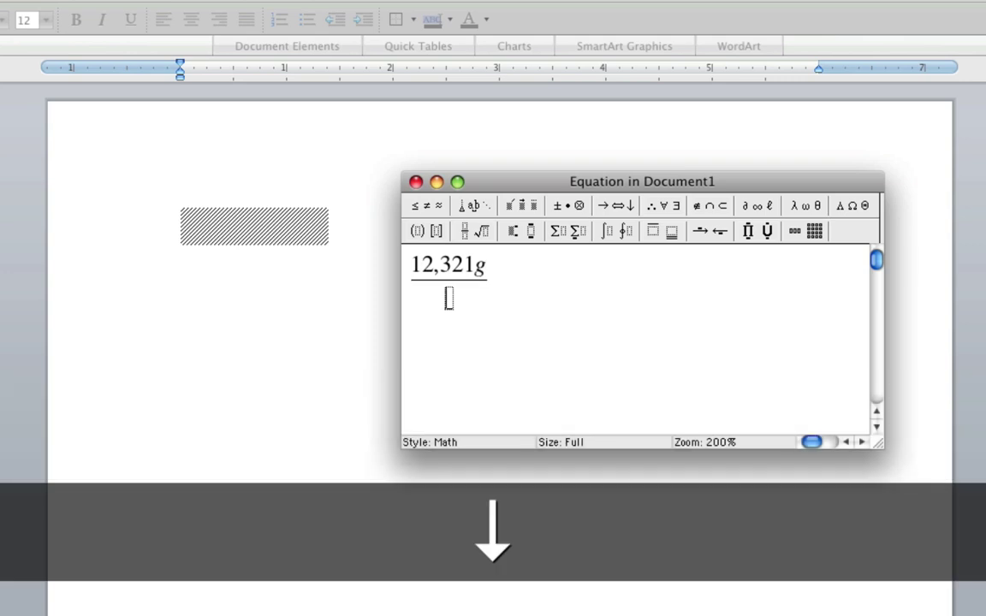
pyautogui.write('1')
pyautogui.press('Right')
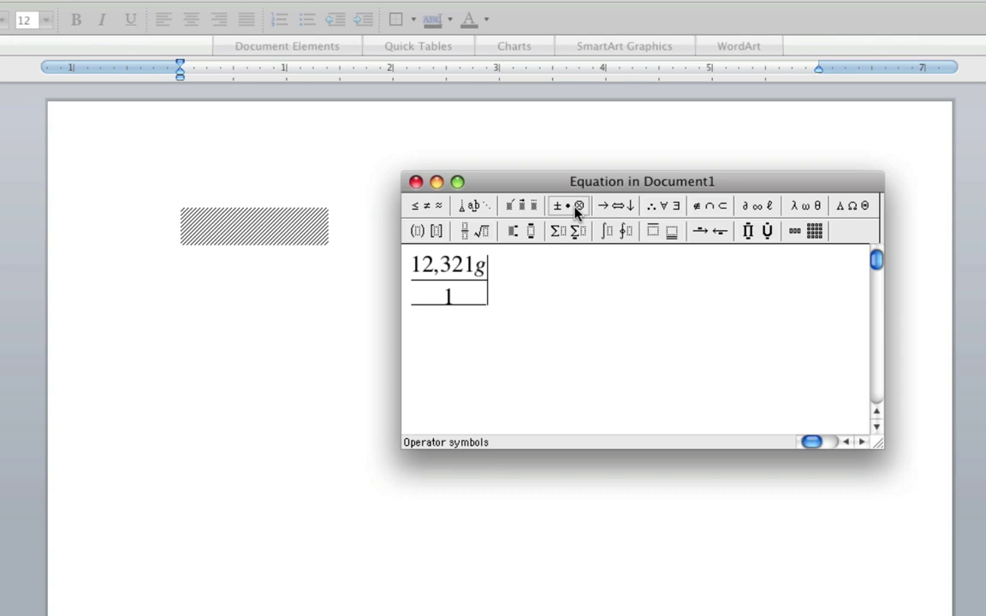
pyautogui.moveTo(576, 211); pyautogui.dragTo(561, 250)
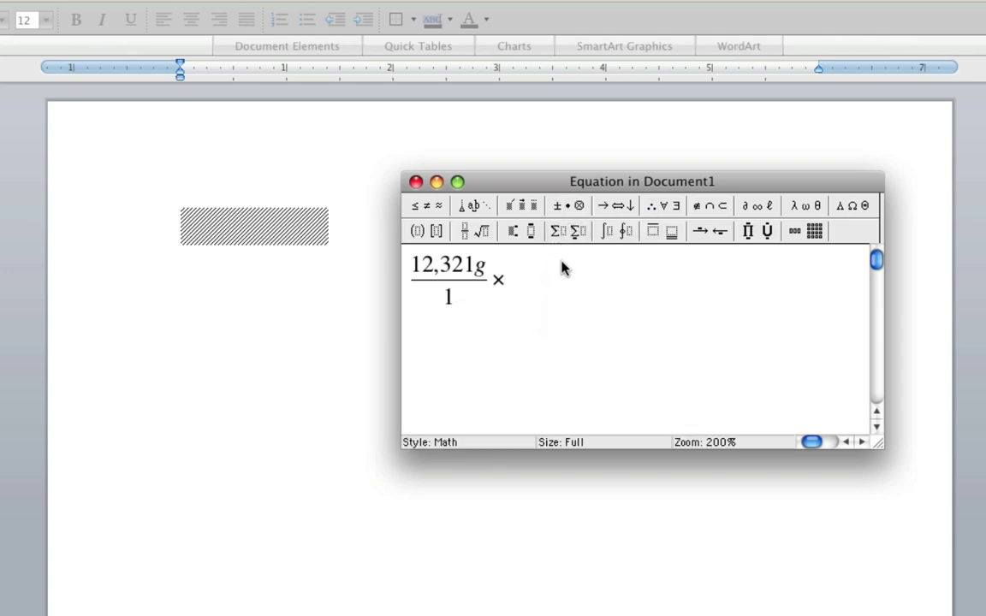
pyautogui.write('1')
pyautogui.press('BackSpace')
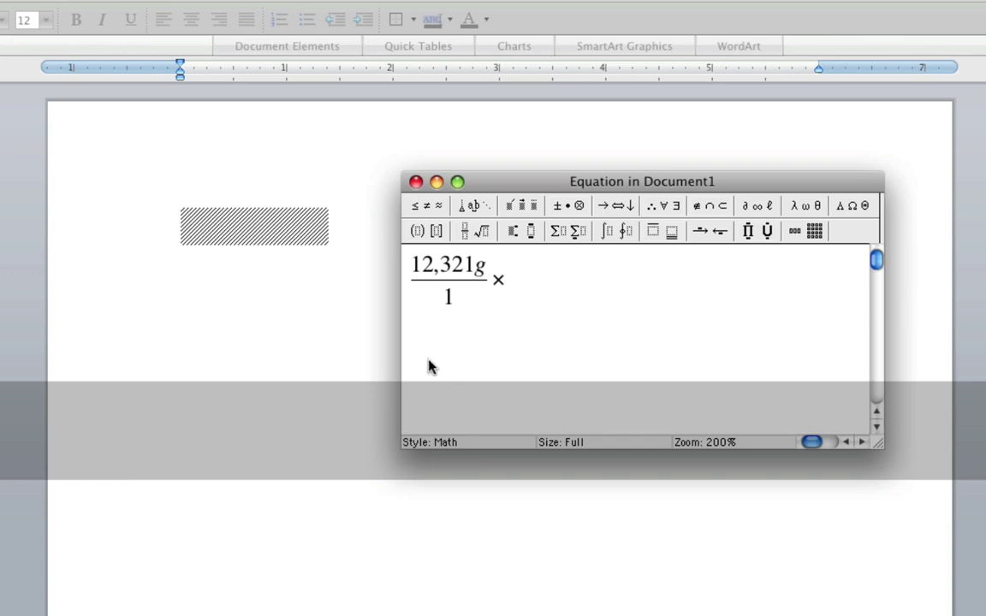
# Add a second fraction, 1kg over 1000g, followed by = 12.321kg
pyautogui.moveTo(464, 230); pyautogui.dragTo(463, 255)
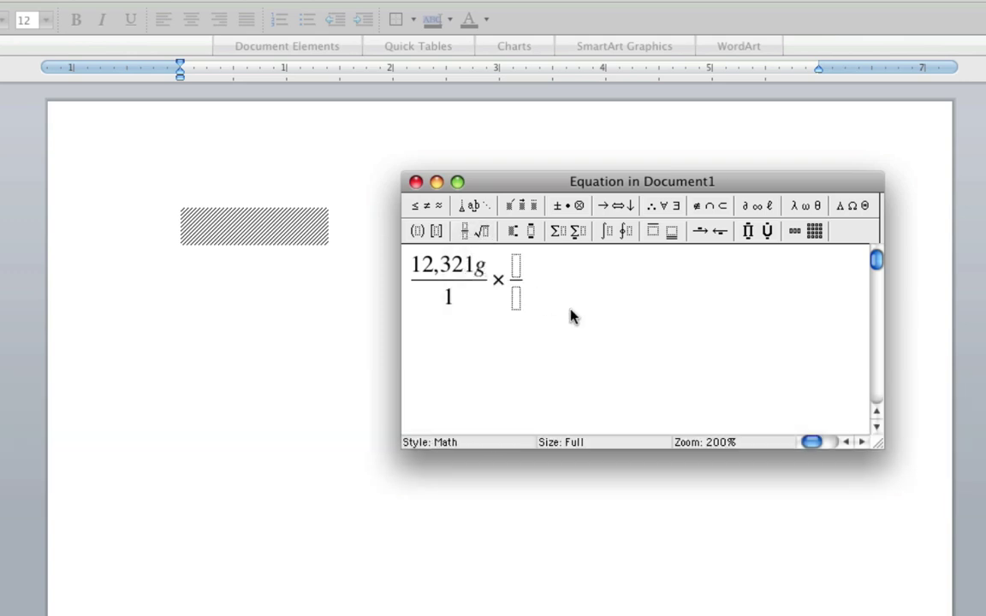
pyautogui.write('1kg')
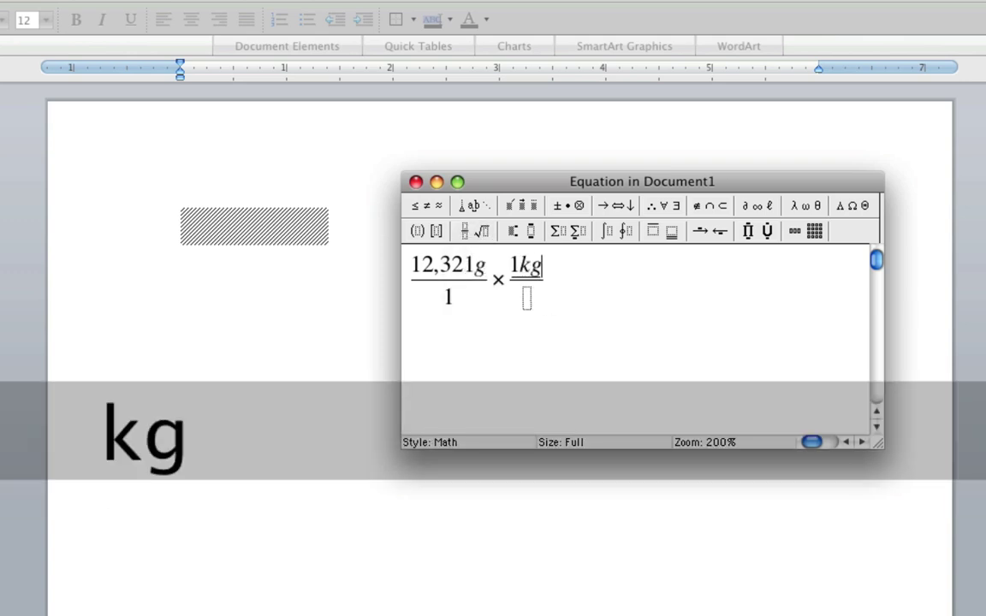
pyautogui.press('Down')
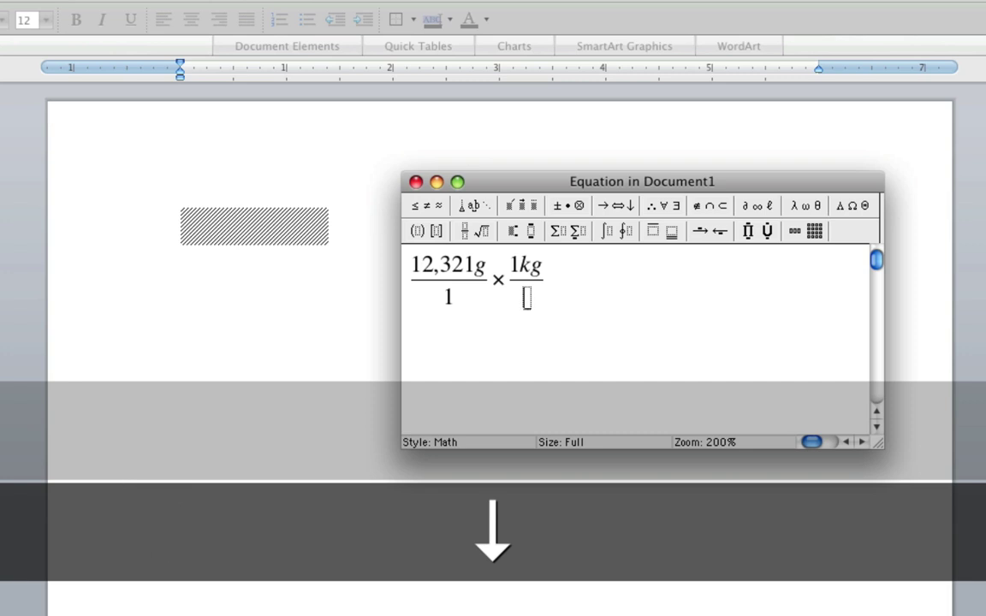
pyautogui.write('1000')
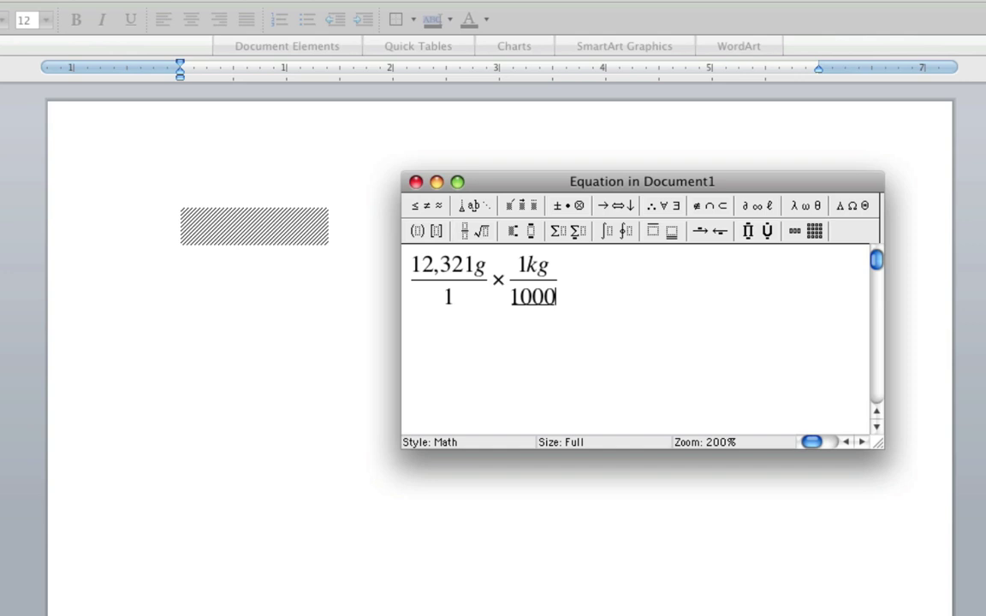
pyautogui.write('g')
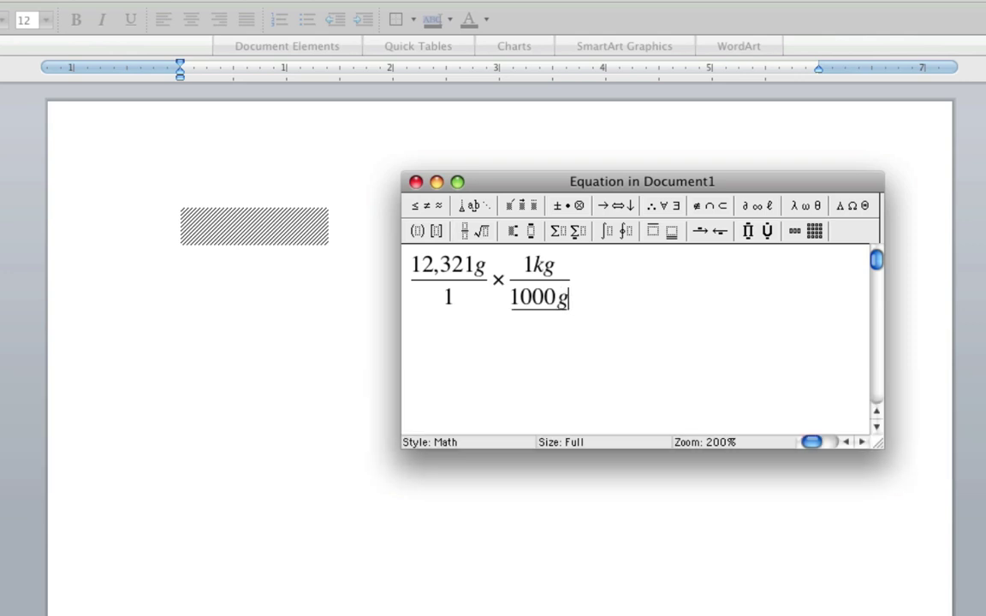
pyautogui.press('Right')
pyautogui.write('= ')
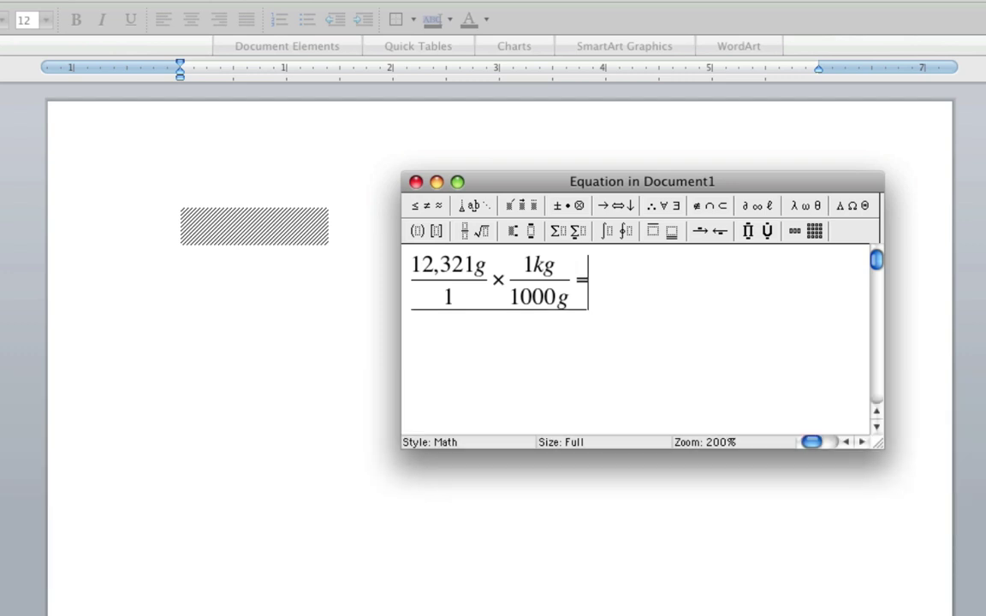
pyautogui.write('12')
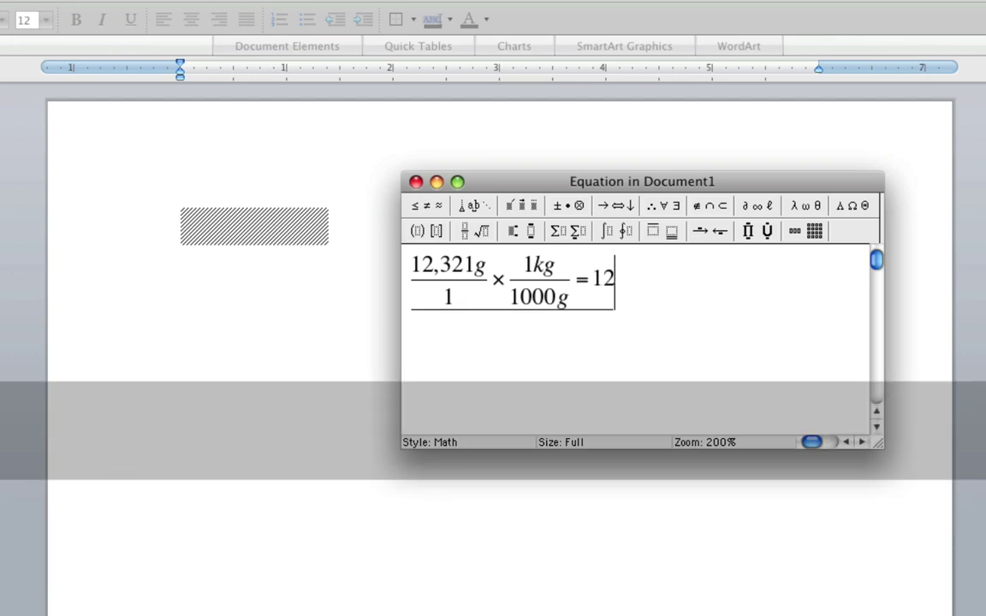
pyautogui.write('.321')
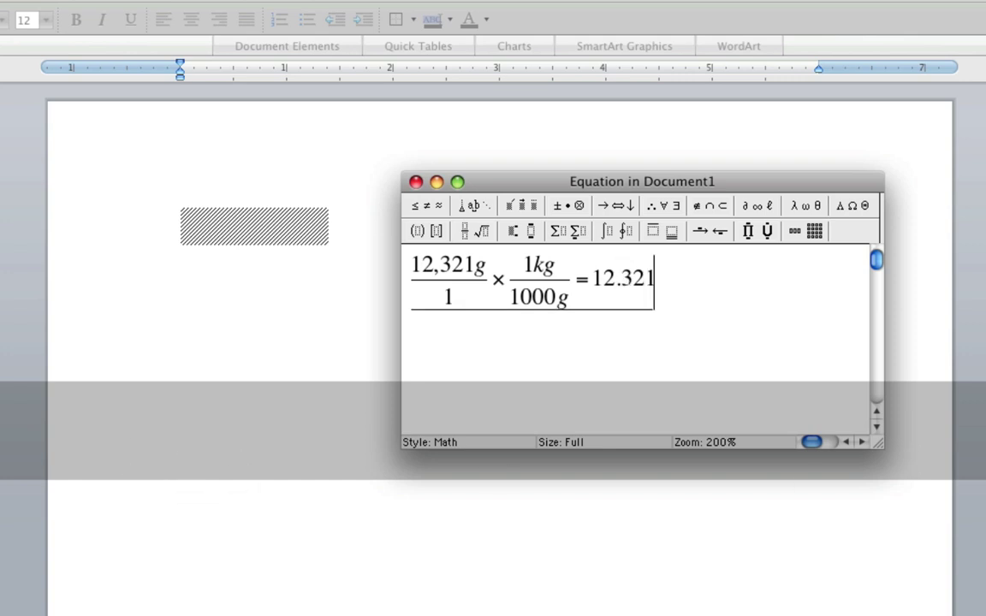
pyautogui.write('kg')
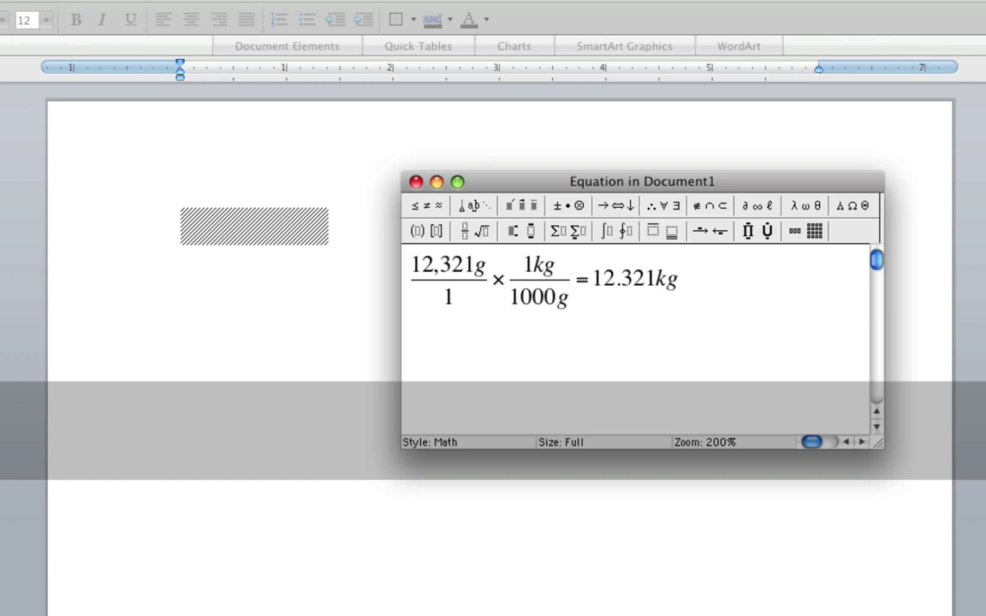
# Return the finished equation to Document1 and start a new line below it
pyautogui.click(415, 183)
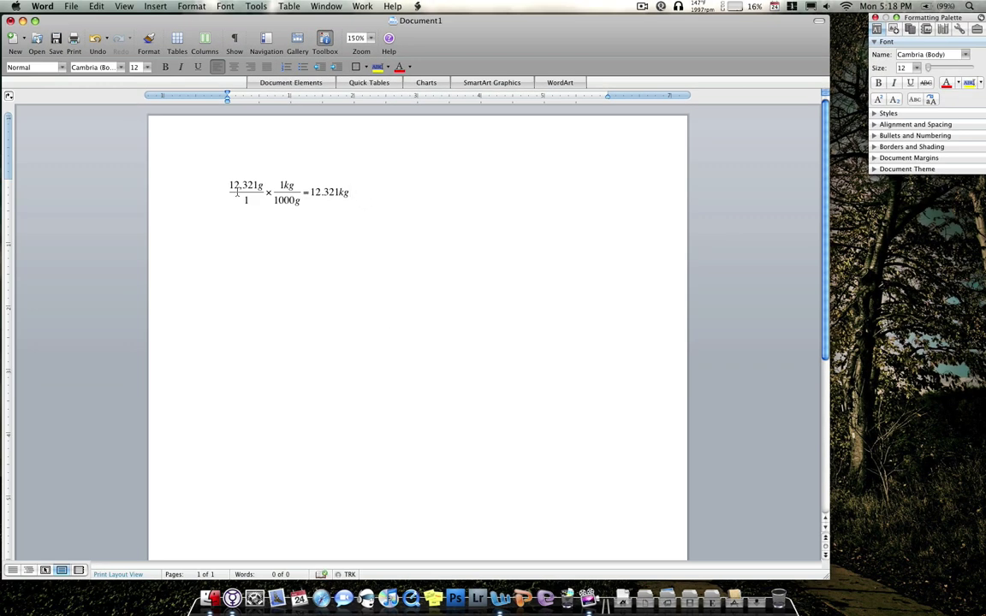
pyautogui.click(237, 192)
pyautogui.click(440, 261)
pyautogui.doubleClick(306, 193)
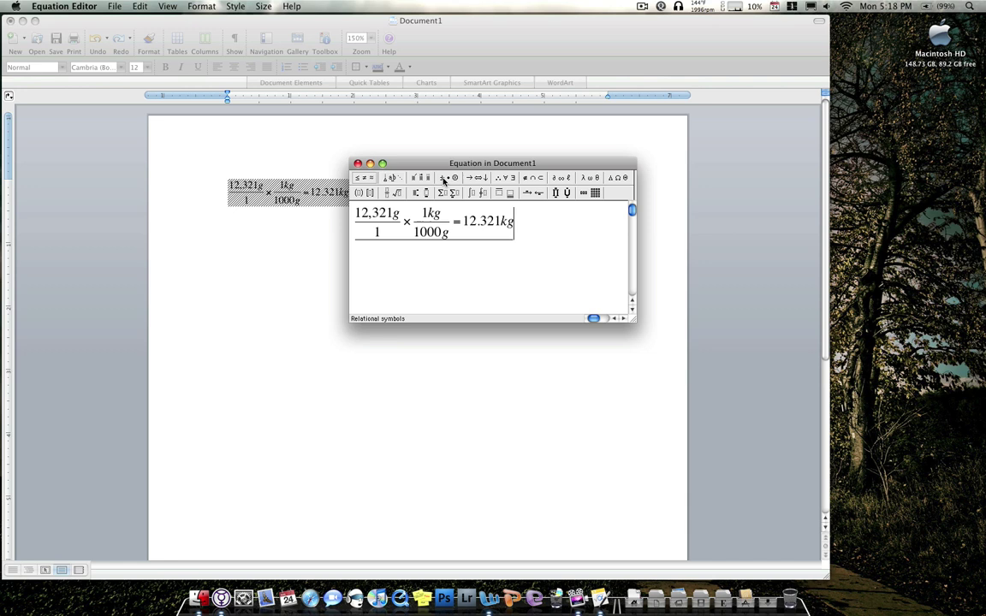
pyautogui.click(358, 164)
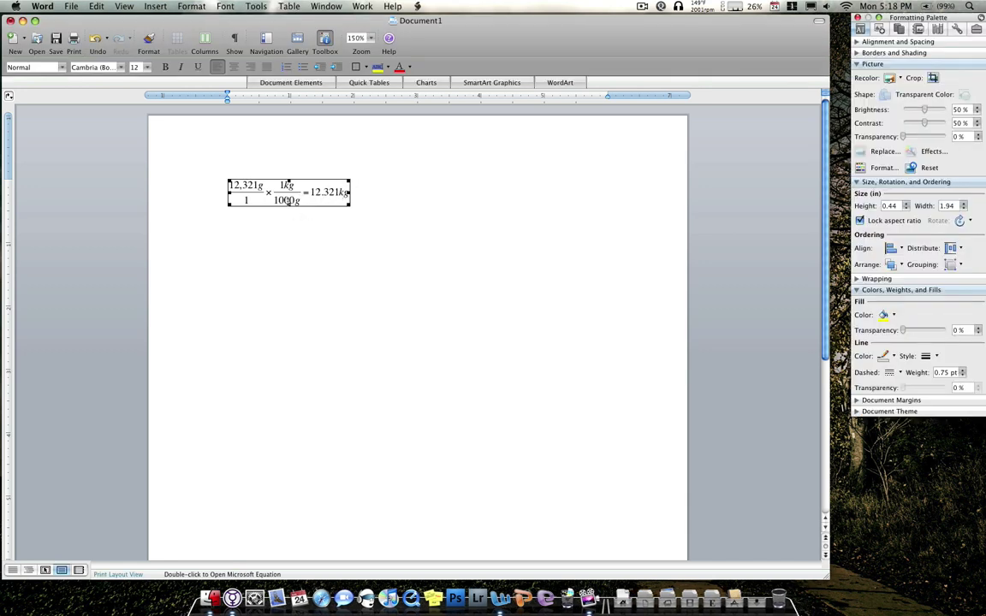
pyautogui.click(484, 321)
pyautogui.press('Return')
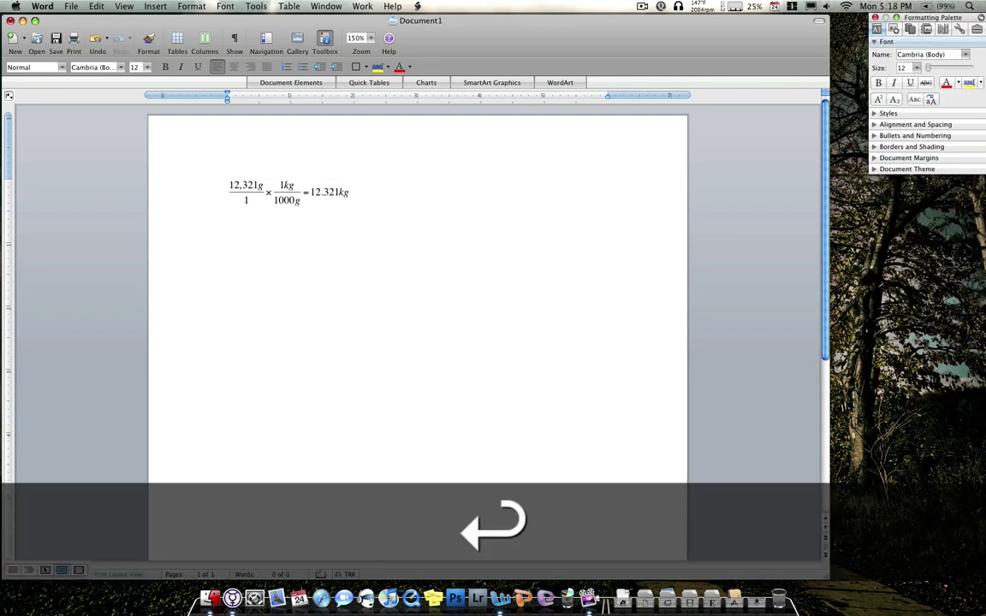
pyautogui.click(155, 6)
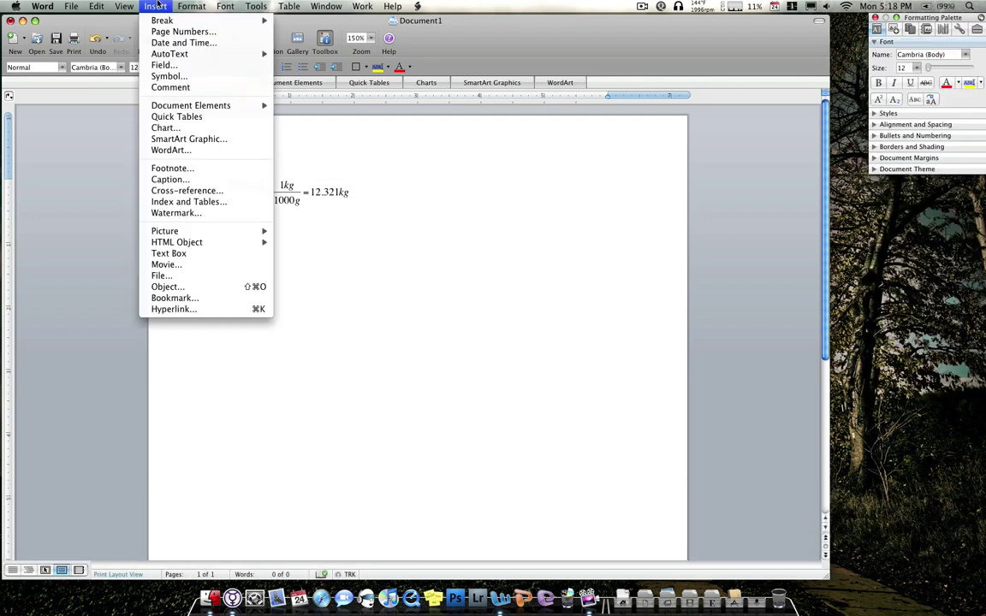
pyautogui.click(220, 291)
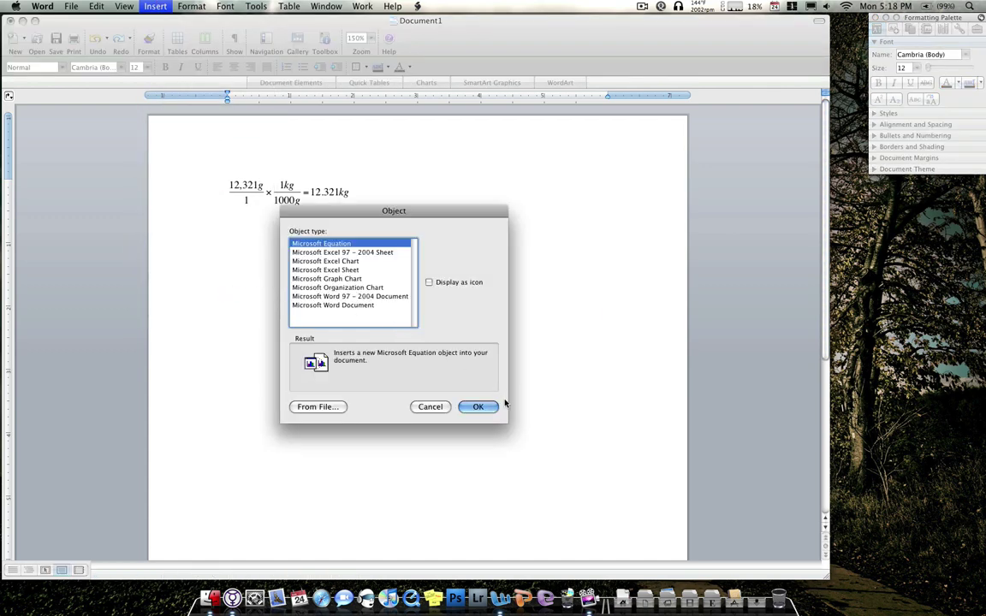
pyautogui.click(484, 406)
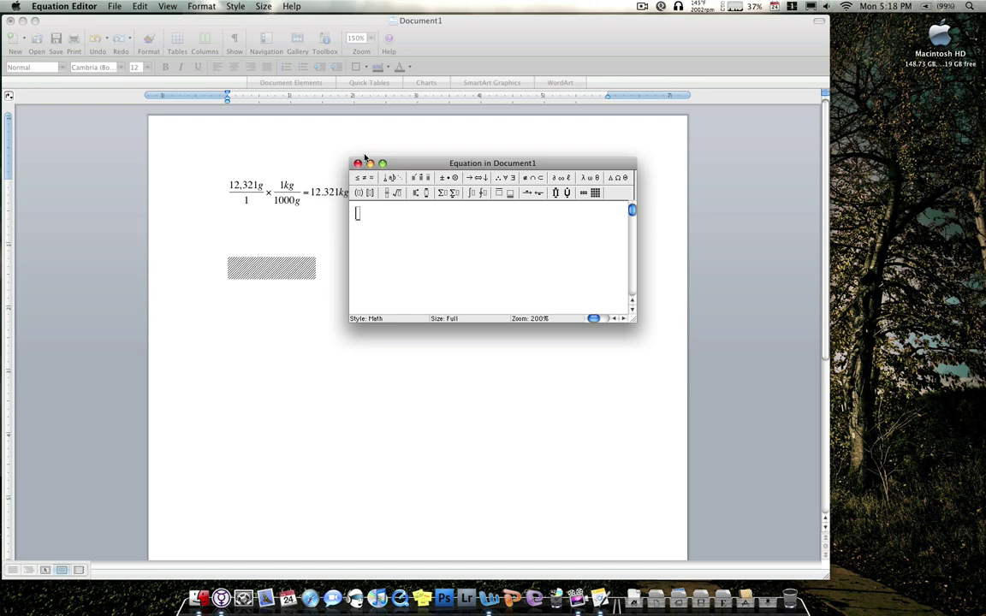
pyautogui.click(358, 164)
pyautogui.click(155, 6)
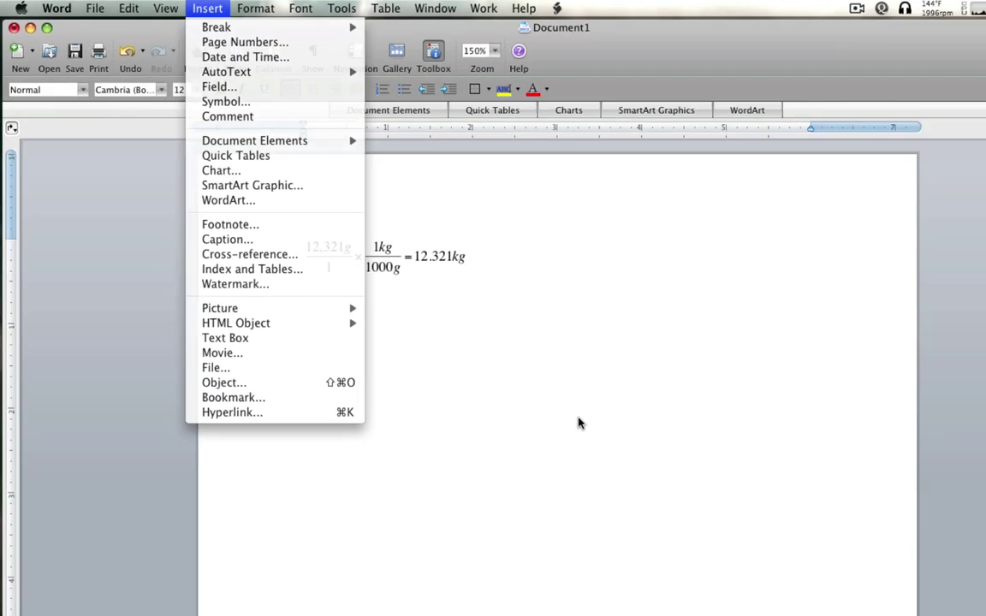
pyautogui.click(748, 548)
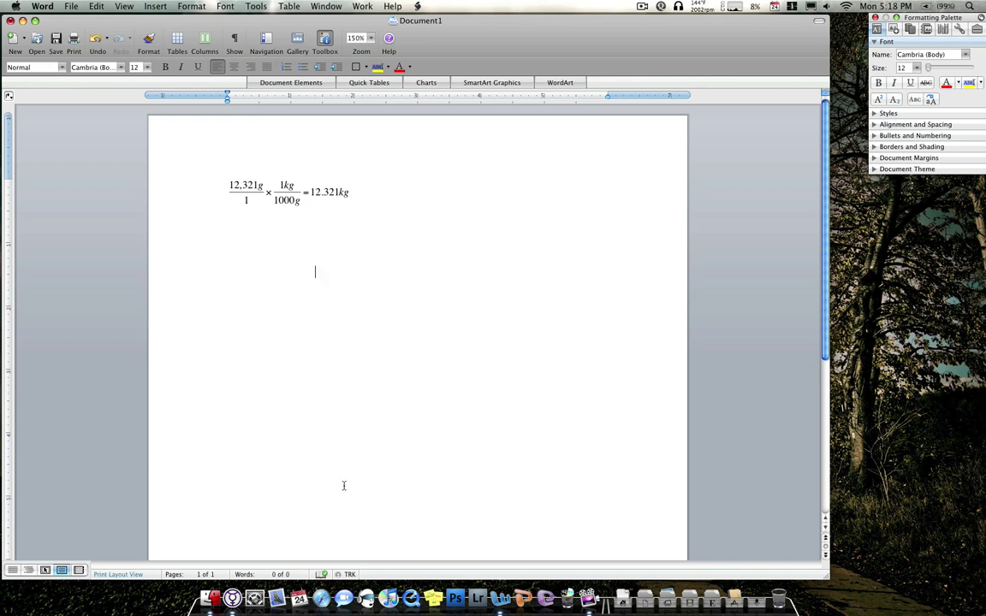
# Open System Preferences' Keyboard & Mouse pane and scroll to Application Keyboard Shortcuts
pyautogui.click(258, 591)
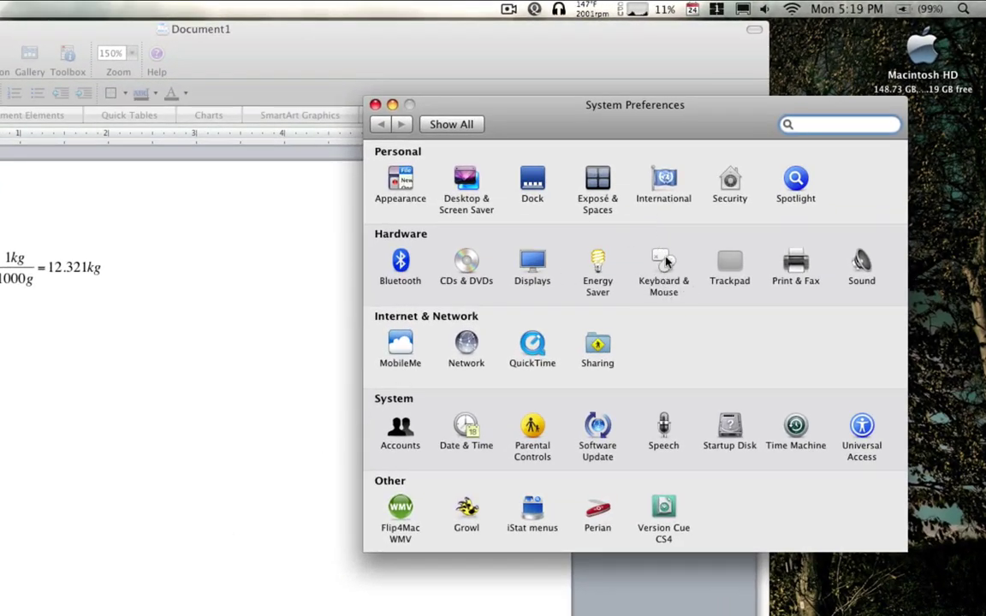
pyautogui.click(665, 261)
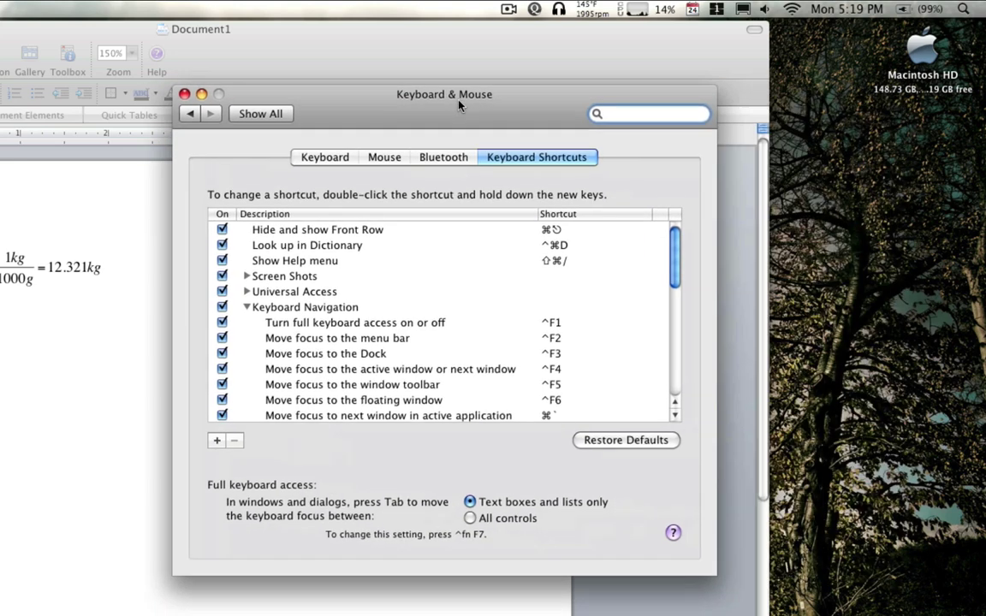
pyautogui.moveTo(459, 101); pyautogui.dragTo(401, 99)
pyautogui.scroll(-10, 425, 306)
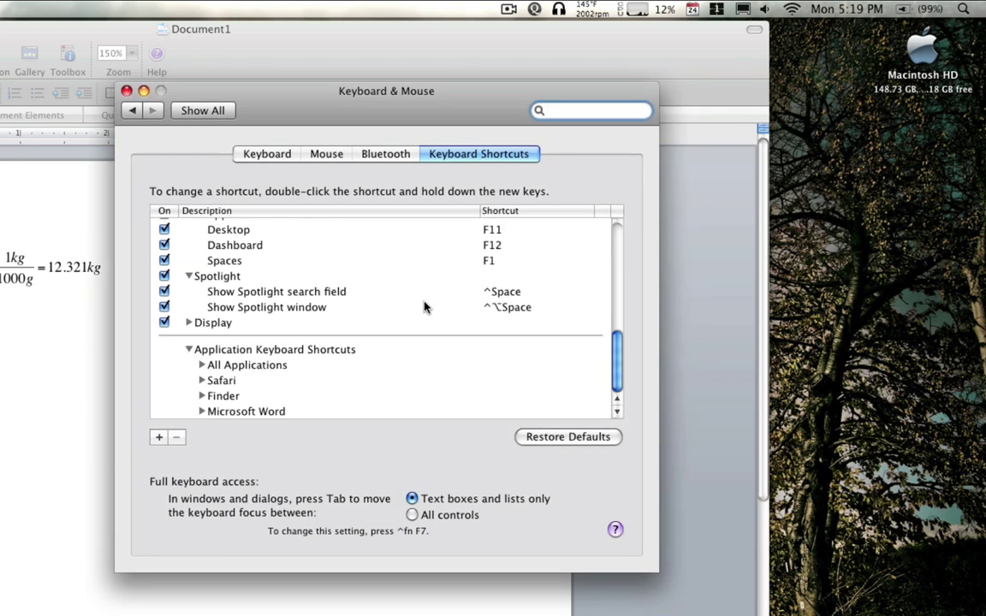
# Start a new application shortcut targeting Microsoft Word from the Microsoft Office 2008 folder
pyautogui.click(158, 438)
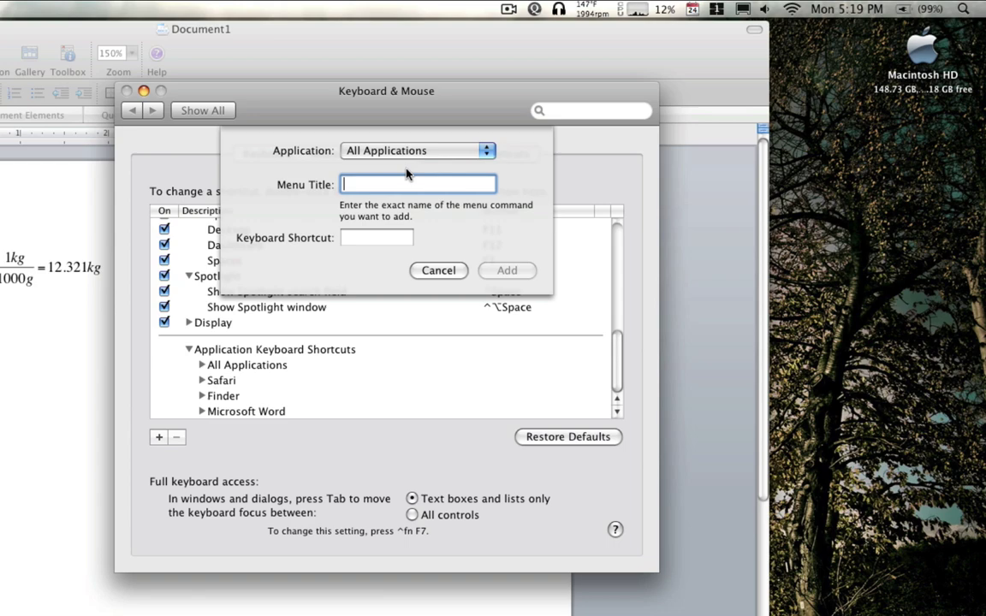
pyautogui.click(448, 150)
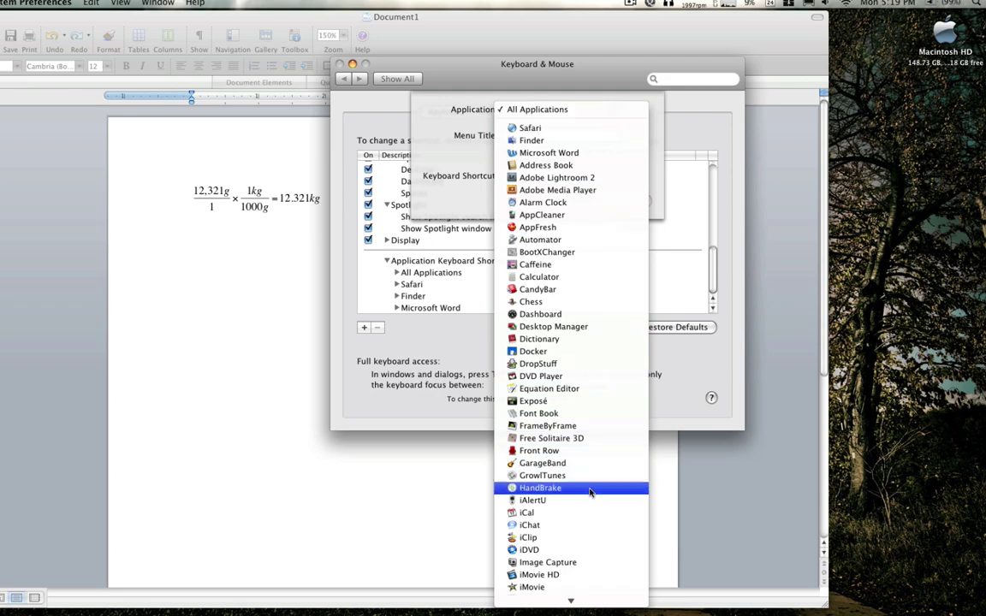
pyautogui.scroll(-10, 582, 540)
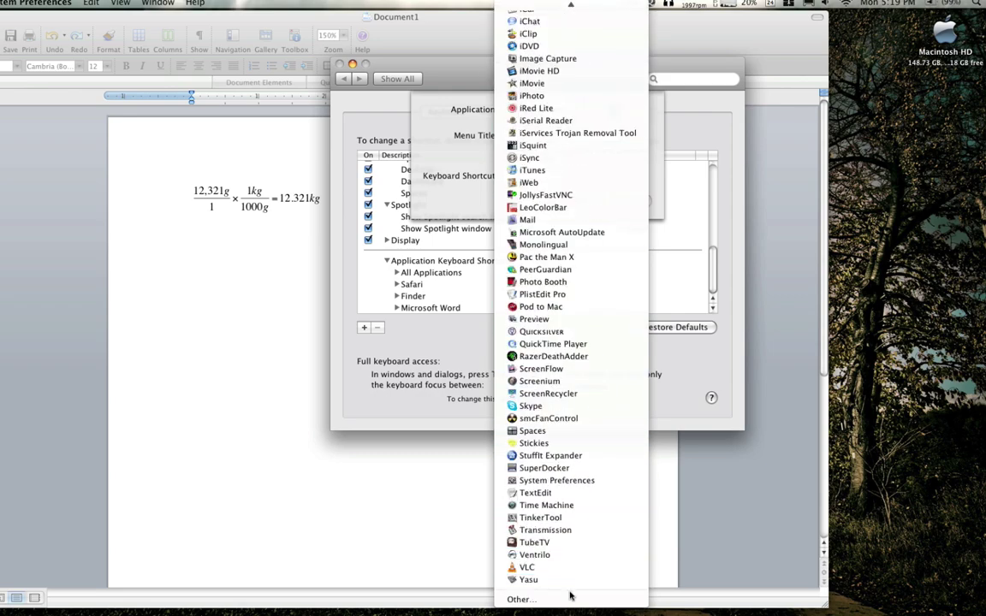
pyautogui.click(569, 599)
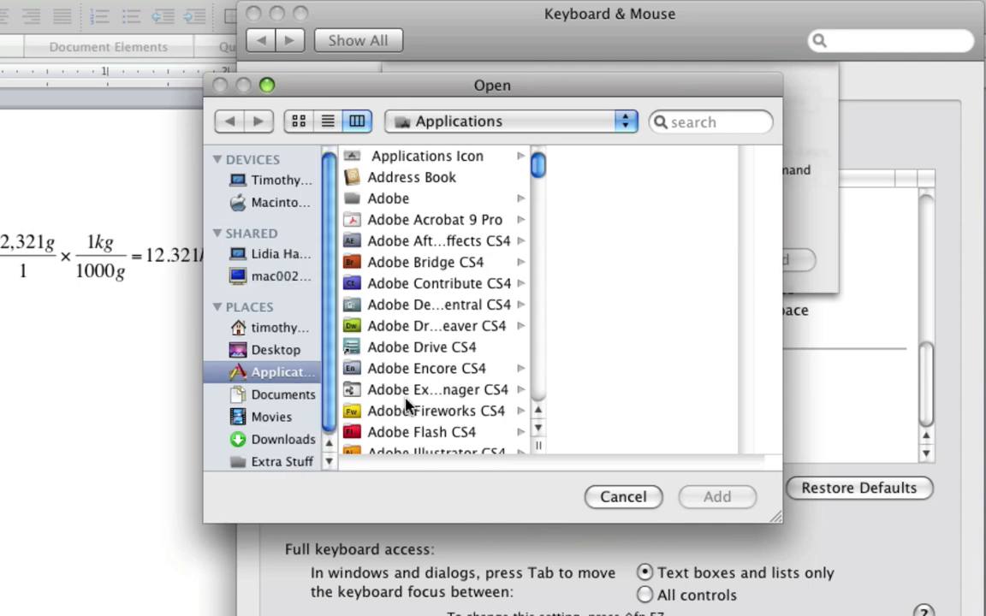
pyautogui.scroll(-15, 377, 398)
pyautogui.scroll(-15, 406, 405)
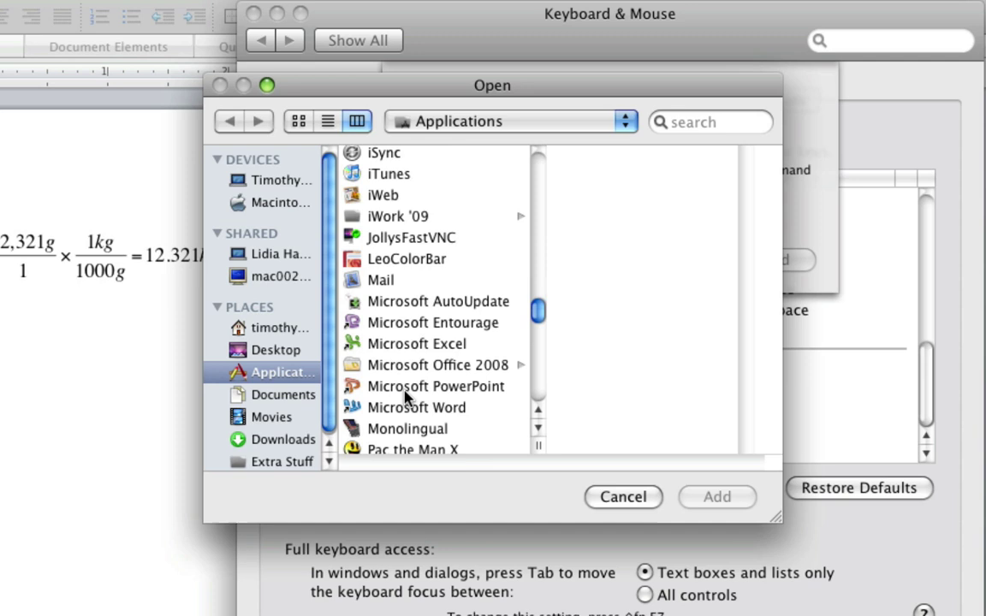
pyautogui.click(410, 366)
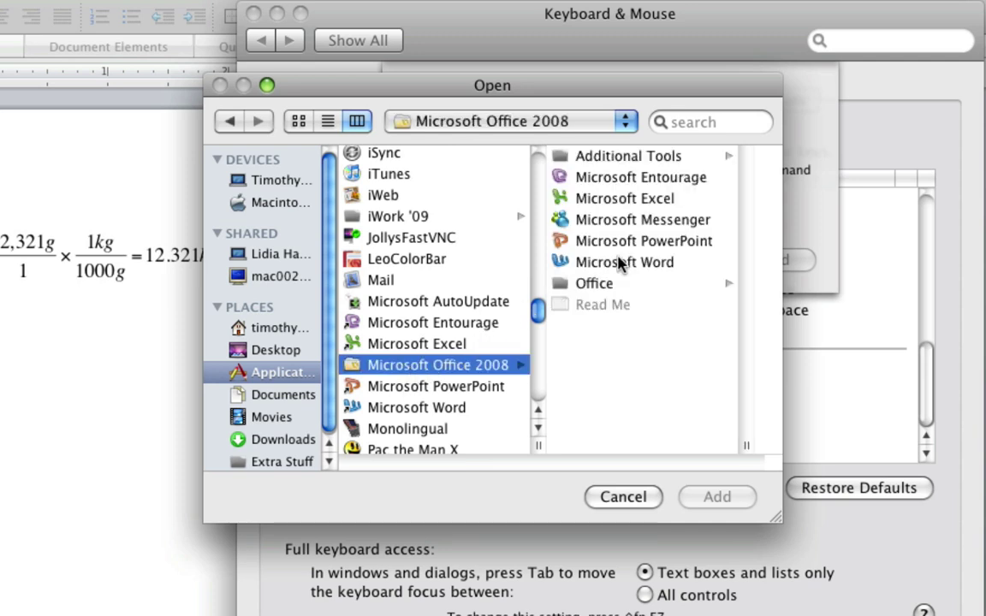
pyautogui.click(640, 263)
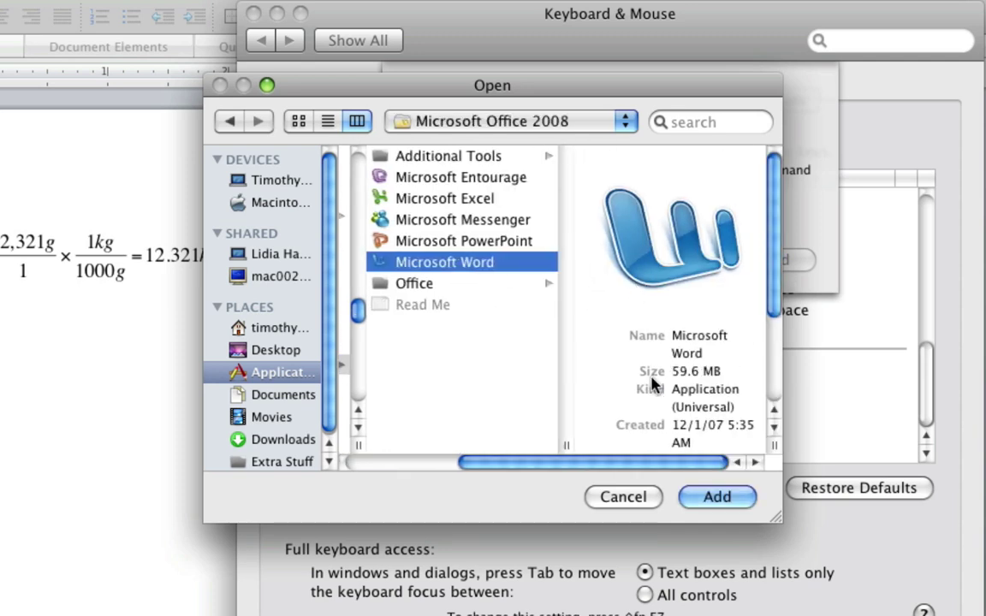
pyautogui.click(695, 494)
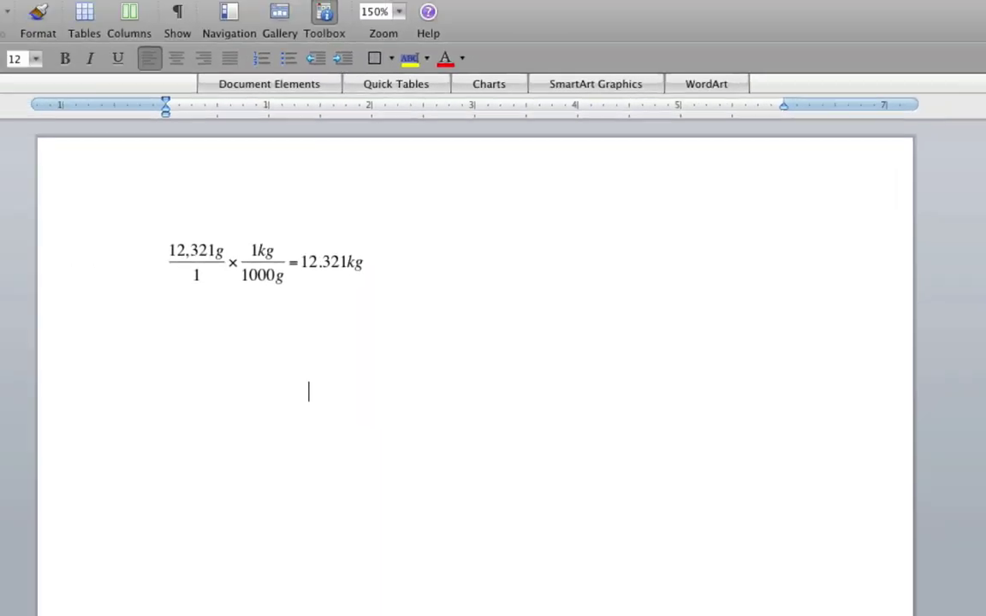
# Set up the Object… shortcut ⇧⌘O for Microsoft Word and select its entry in the list
pyautogui.click(216, 8)
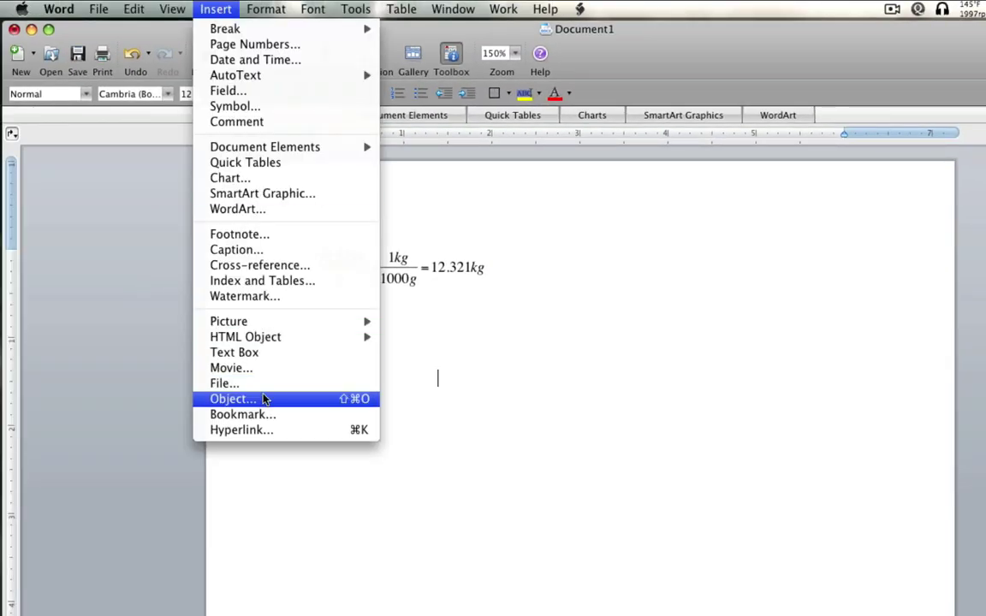
pyautogui.click(514, 405)
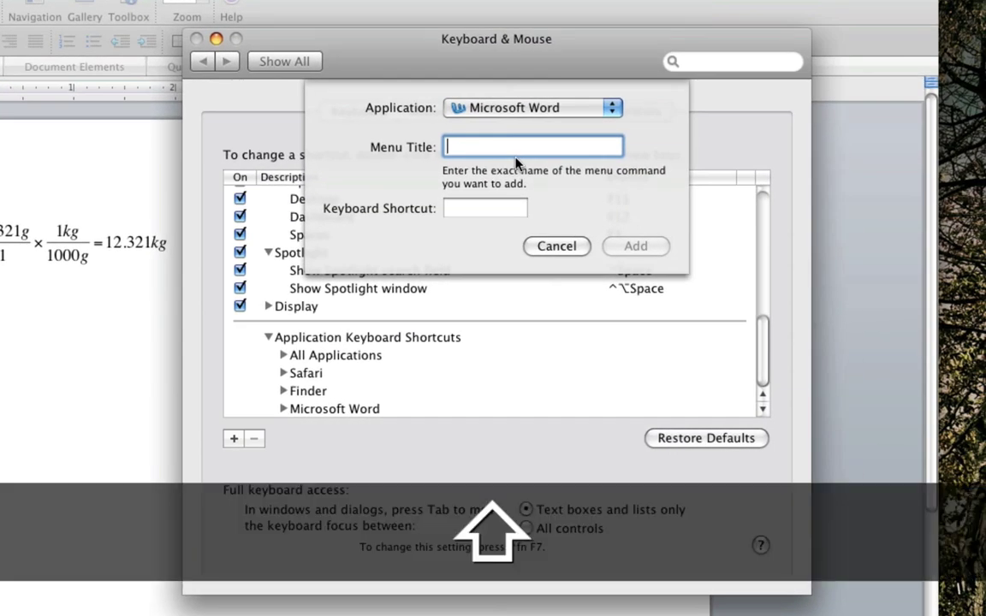
pyautogui.write('Object')
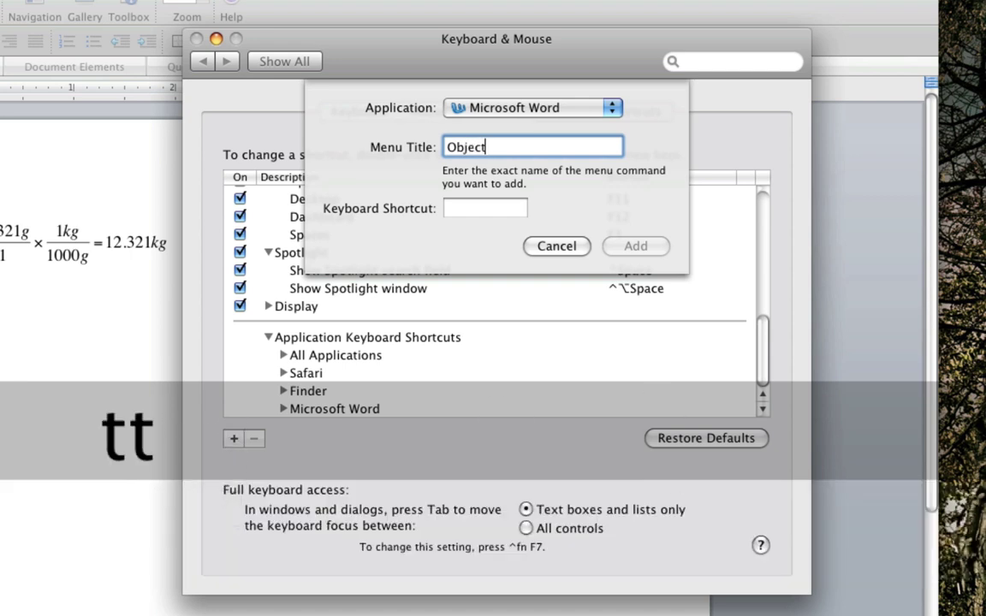
pyautogui.write('t...')
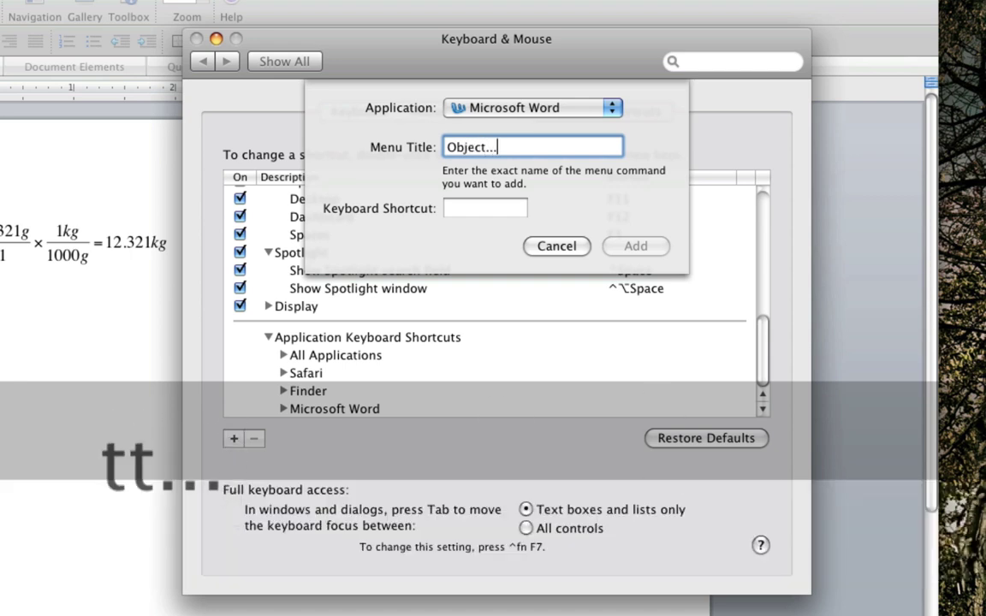
pyautogui.click(478, 207)
pyautogui.press('super+shift')
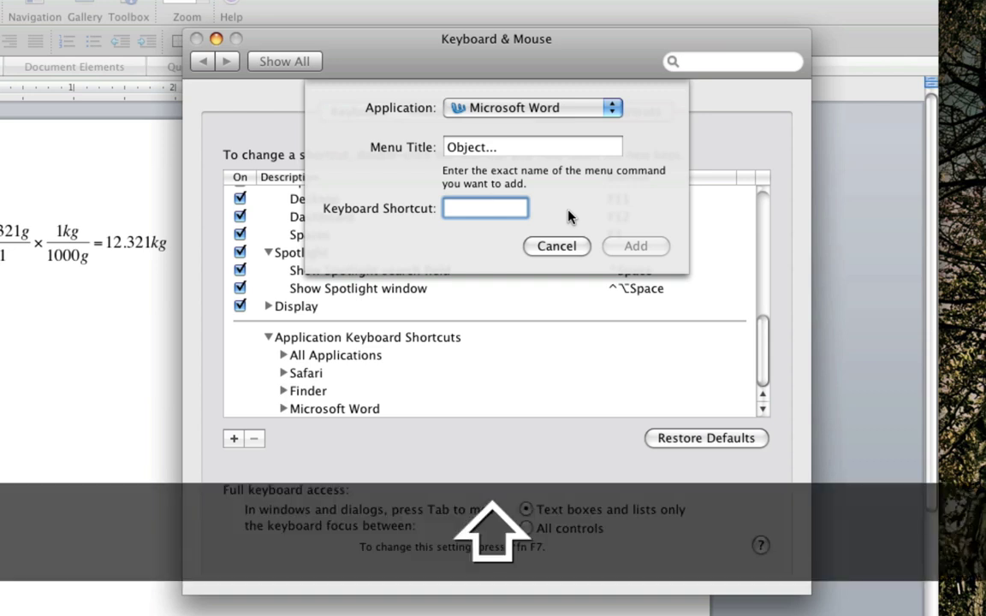
pyautogui.press('super+shift+o')
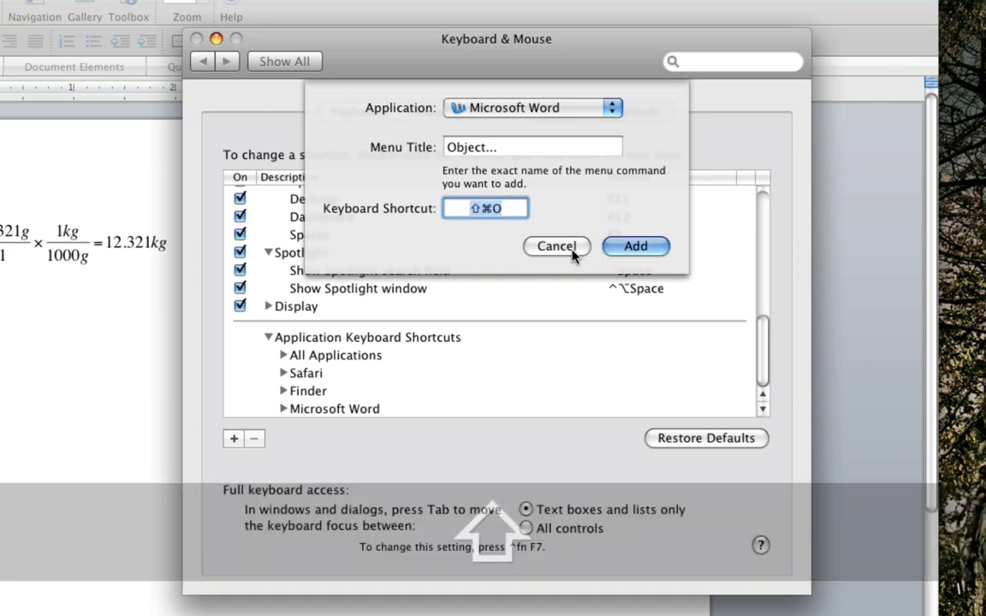
pyautogui.click(575, 248)
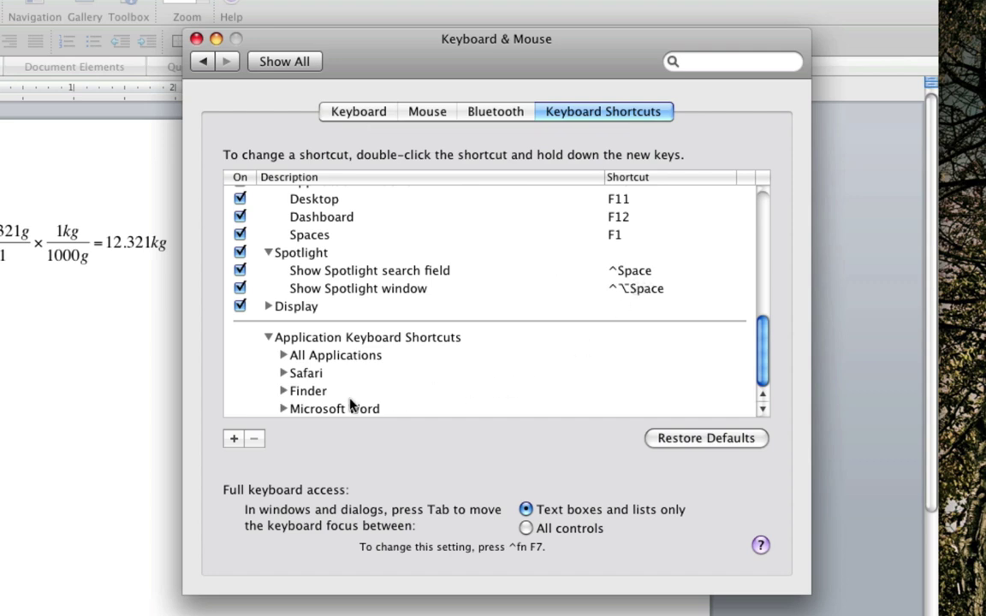
pyautogui.click(283, 408)
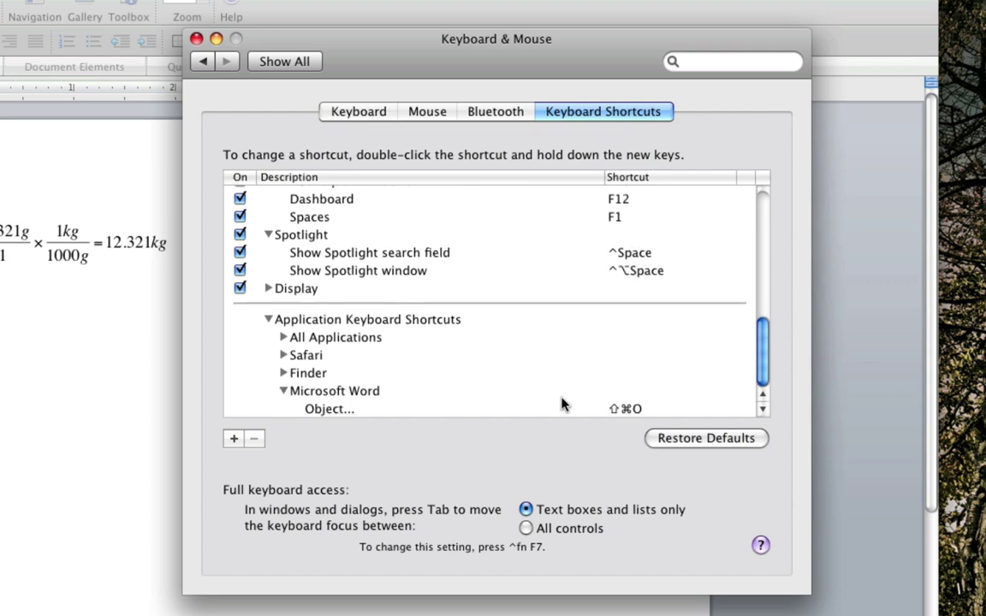
pyautogui.click(630, 409)
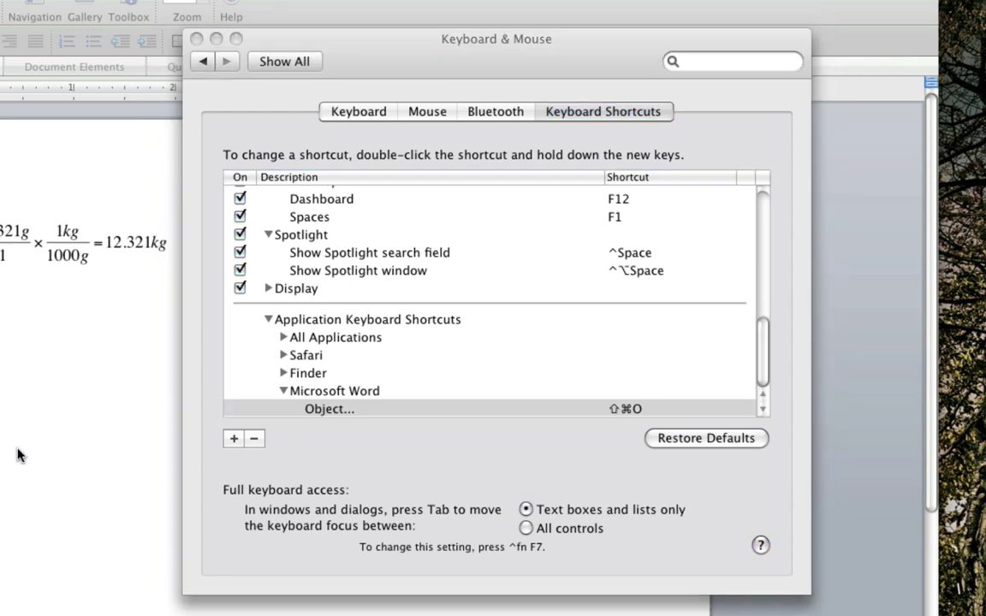
pyautogui.click(90, 450)
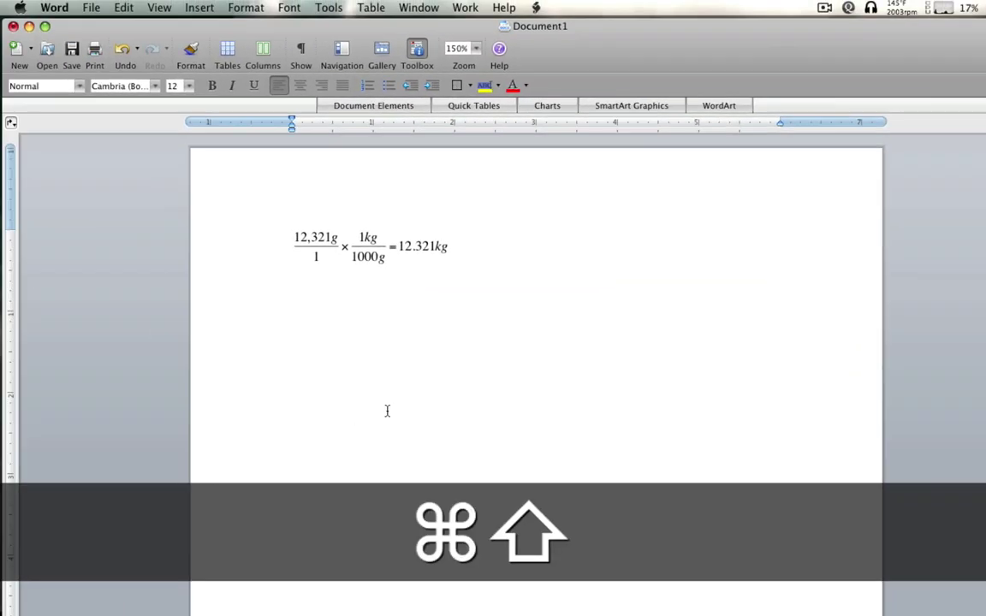
pyautogui.press('super+shift+o')
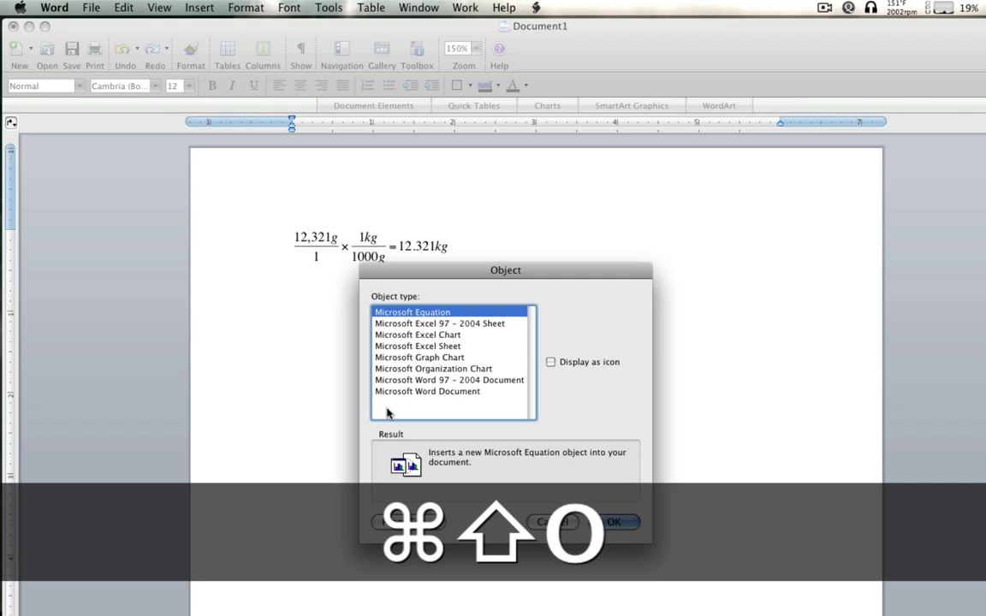
pyautogui.press('Return')
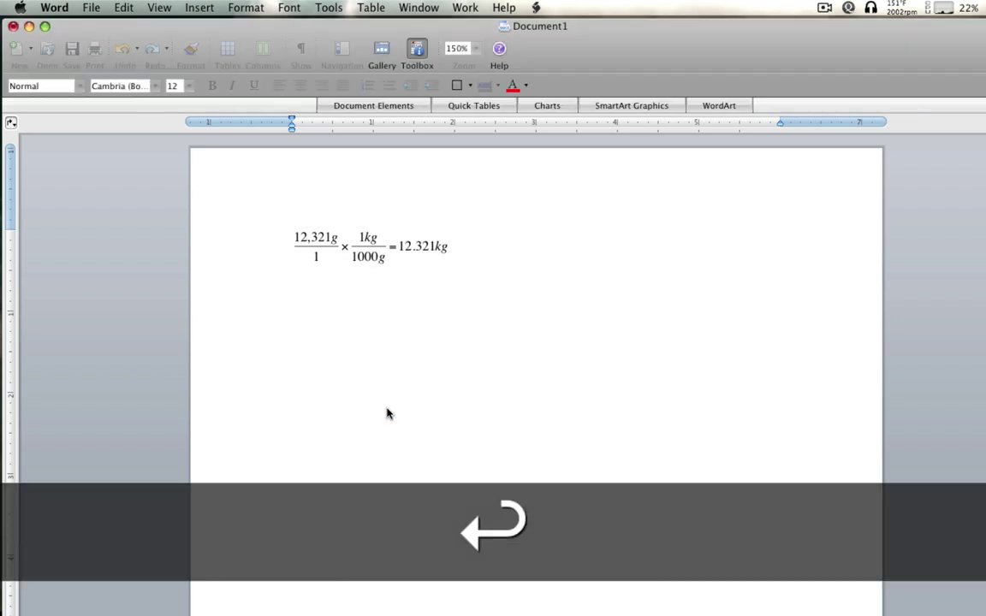
pyautogui.click(459, 210)
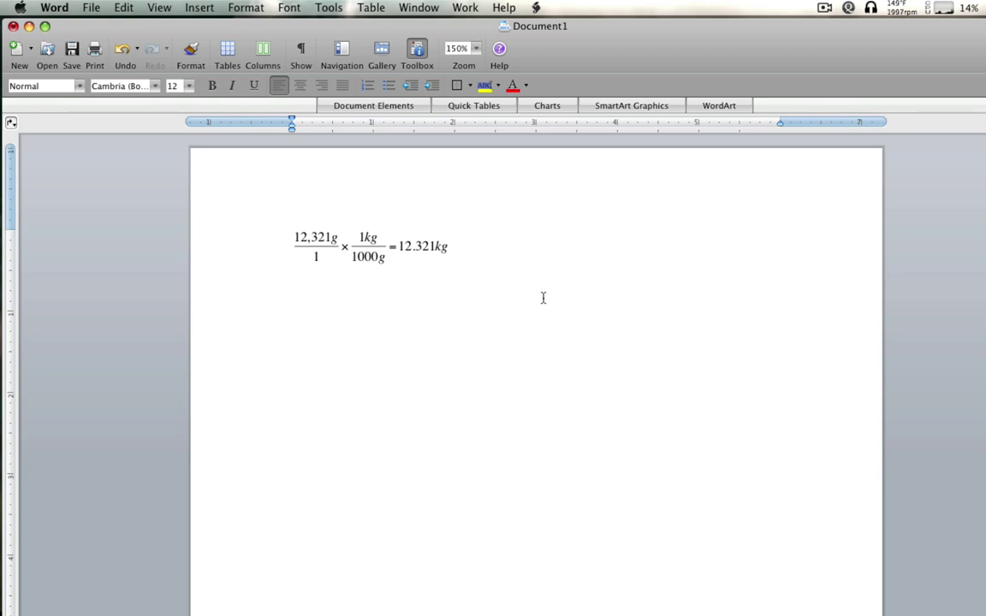
pyautogui.press('super+shift+o')
pyautogui.press('super+shift+Return')
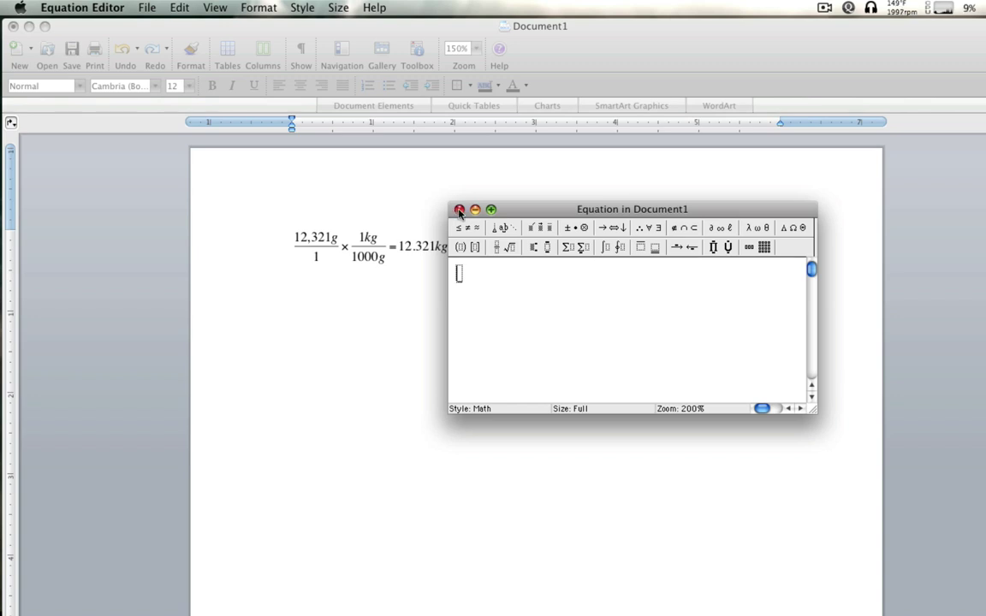
pyautogui.click(459, 211)
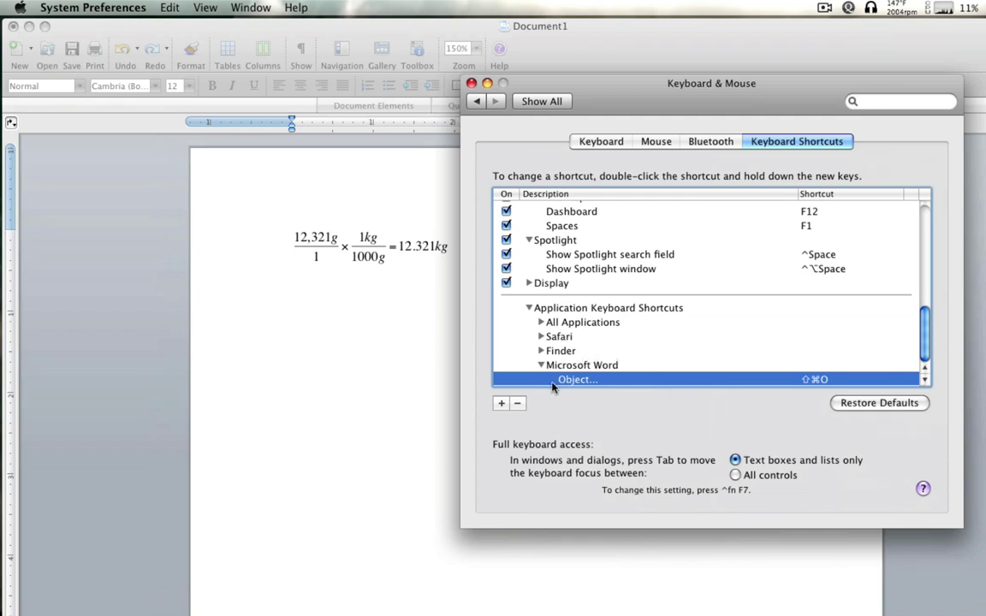
# Add the Word Count... shortcut ⇧⌘W for Microsoft Word and try it in Document1
pyautogui.click(502, 403)
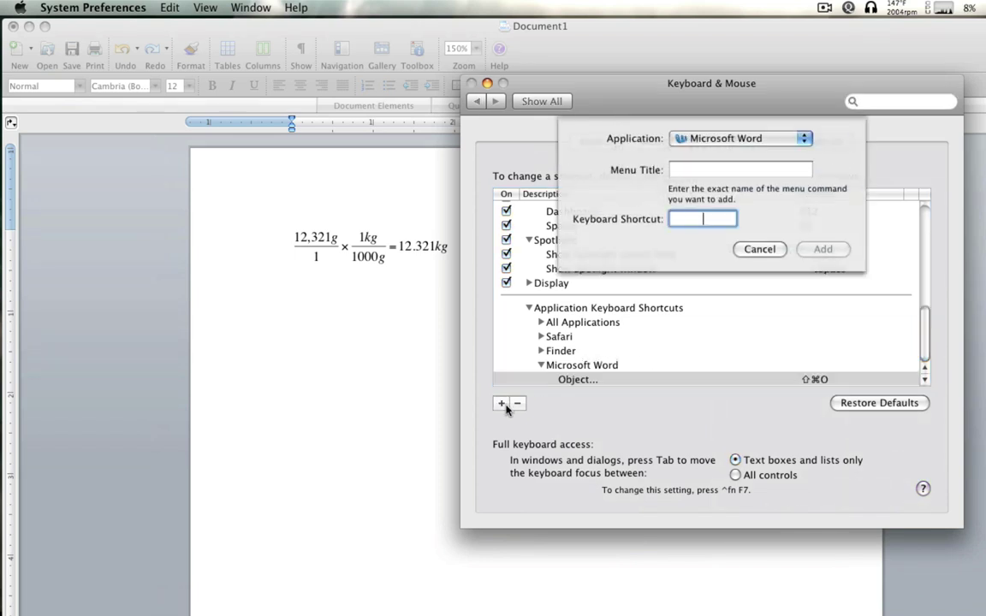
pyautogui.click(706, 168)
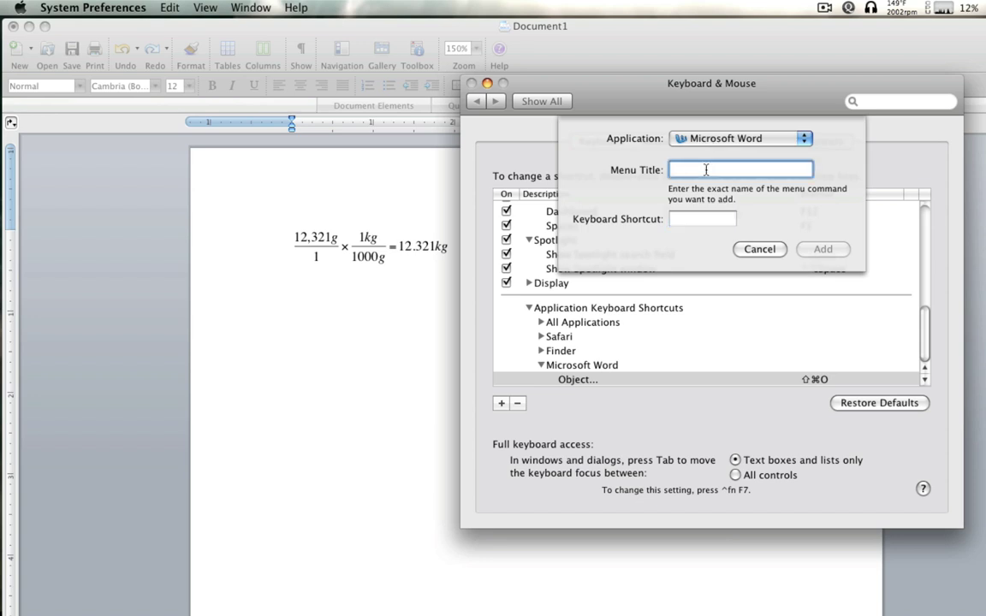
pyautogui.write('Woud')
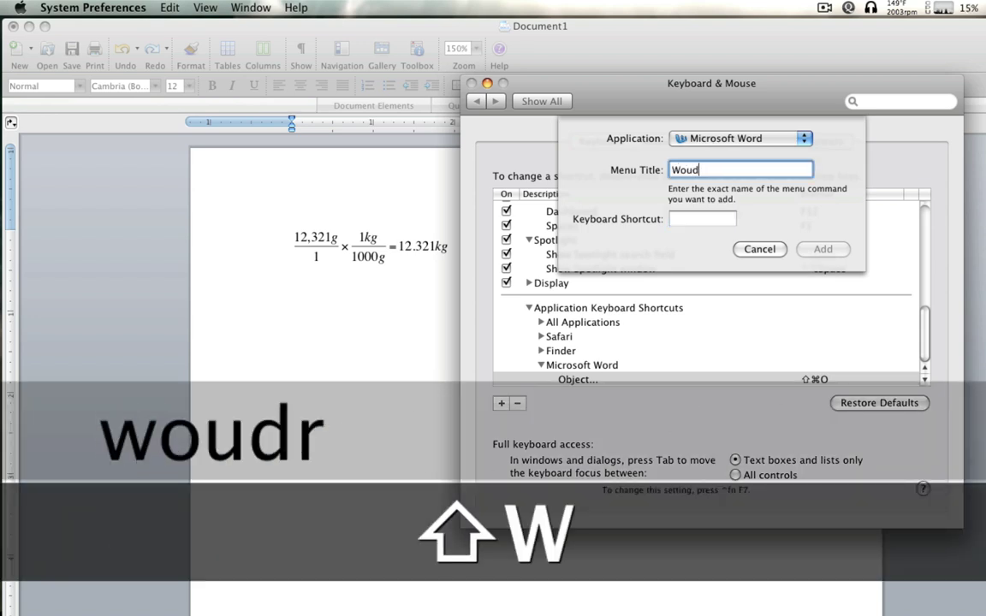
pyautogui.write('rrd')
pyautogui.press('BackSpace')
pyautogui.press('BackSpace')
pyautogui.press('BackSpace')
pyautogui.press('BackSpace')
pyautogui.press('BackSpace')
pyautogui.write('rd ')
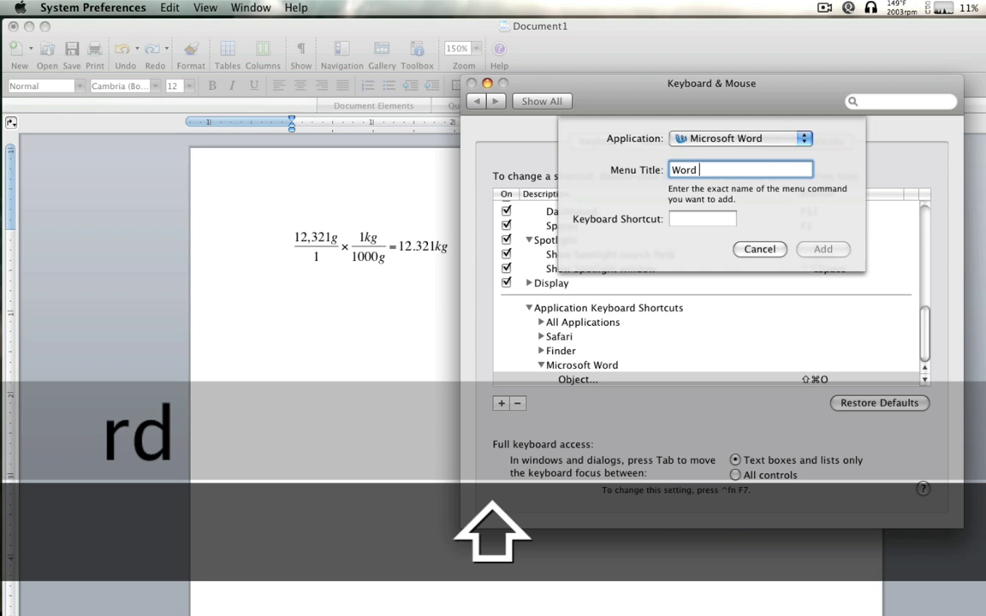
pyautogui.write('Count...')
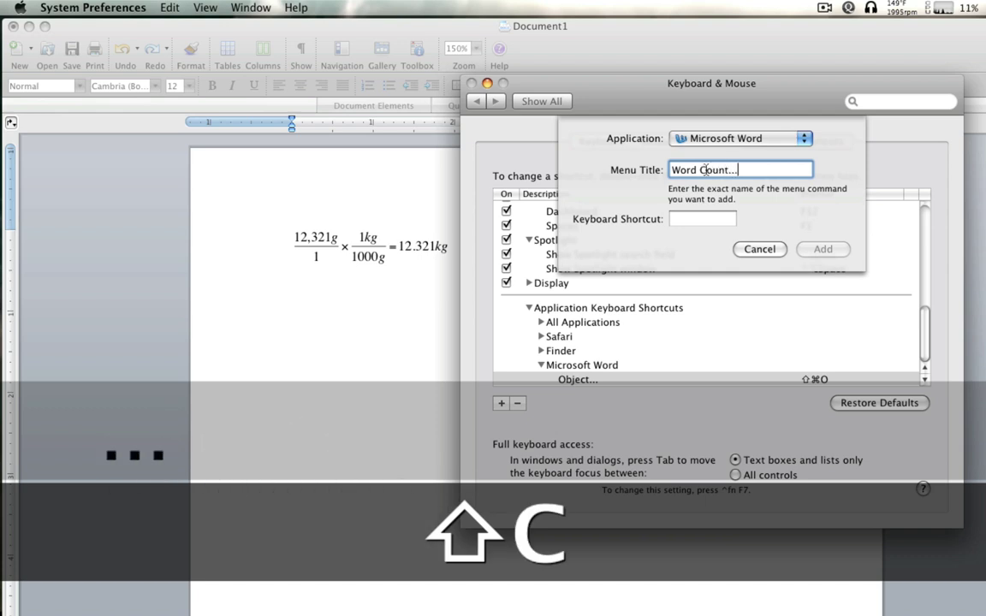
pyautogui.press('Tab')
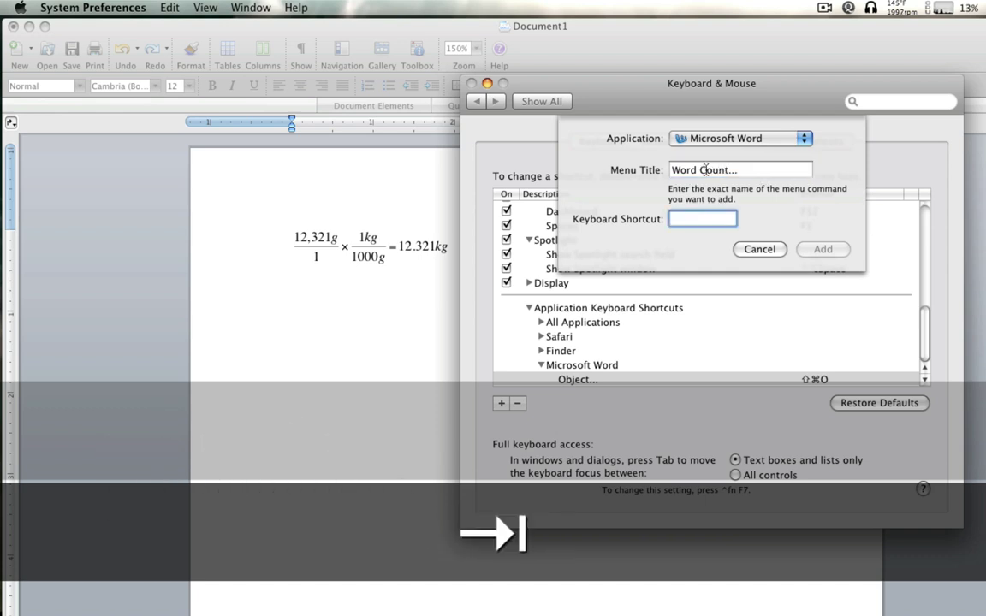
pyautogui.press('super+shift+w')
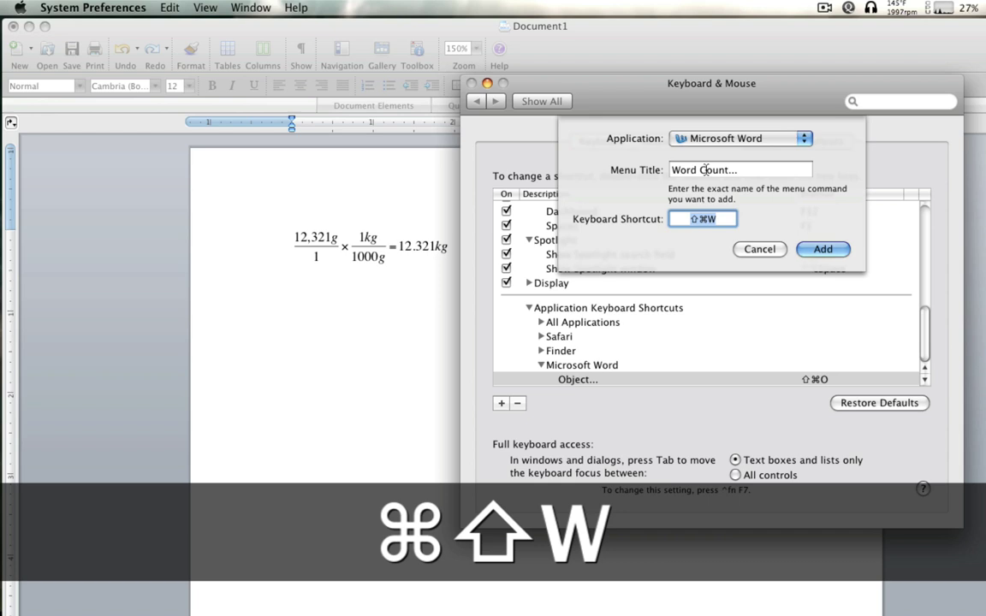
pyautogui.click(826, 249)
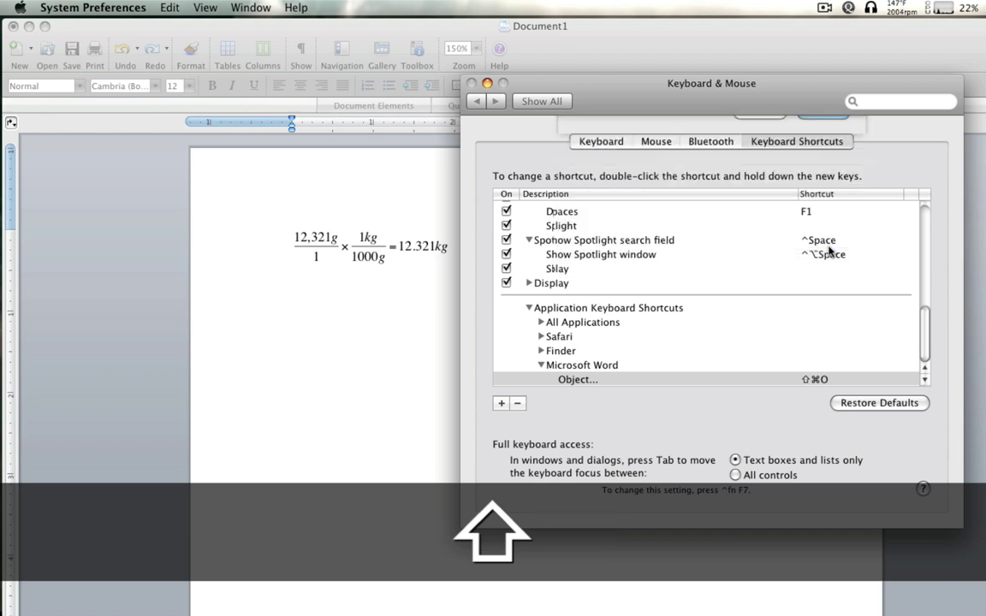
pyautogui.click(304, 473)
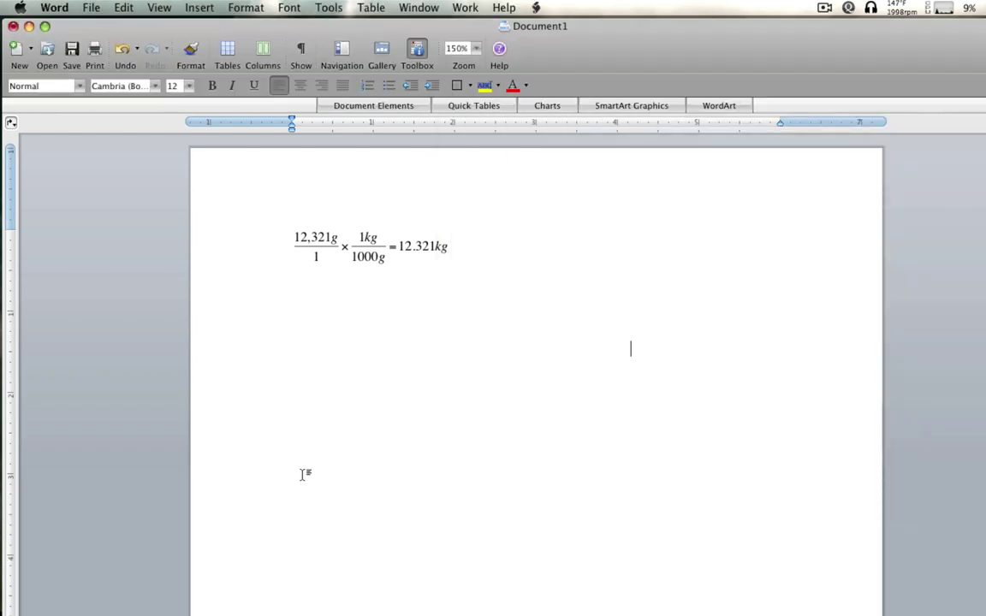
pyautogui.press('super+shift+w')
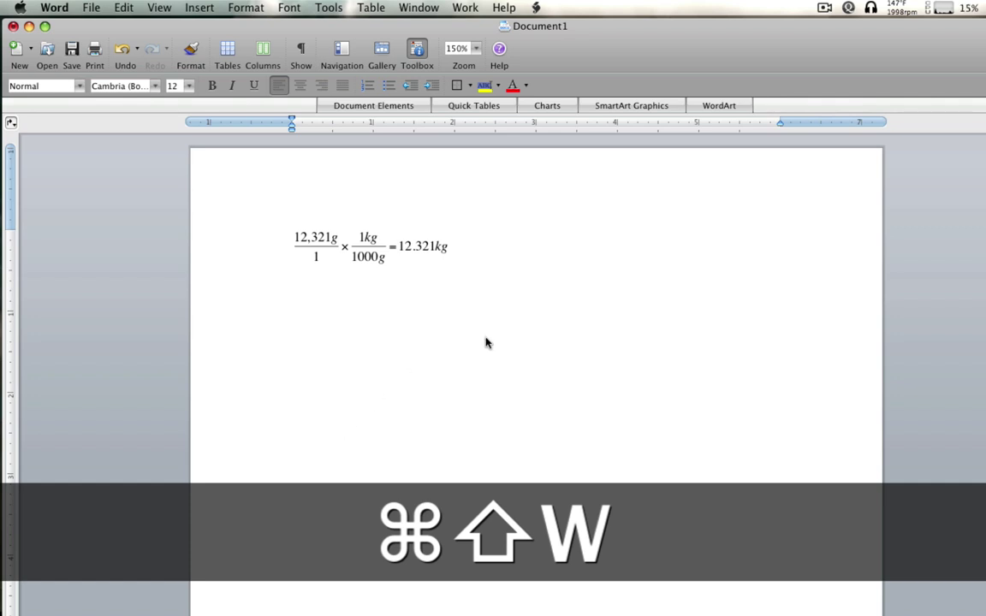
pyautogui.click(465, 7)
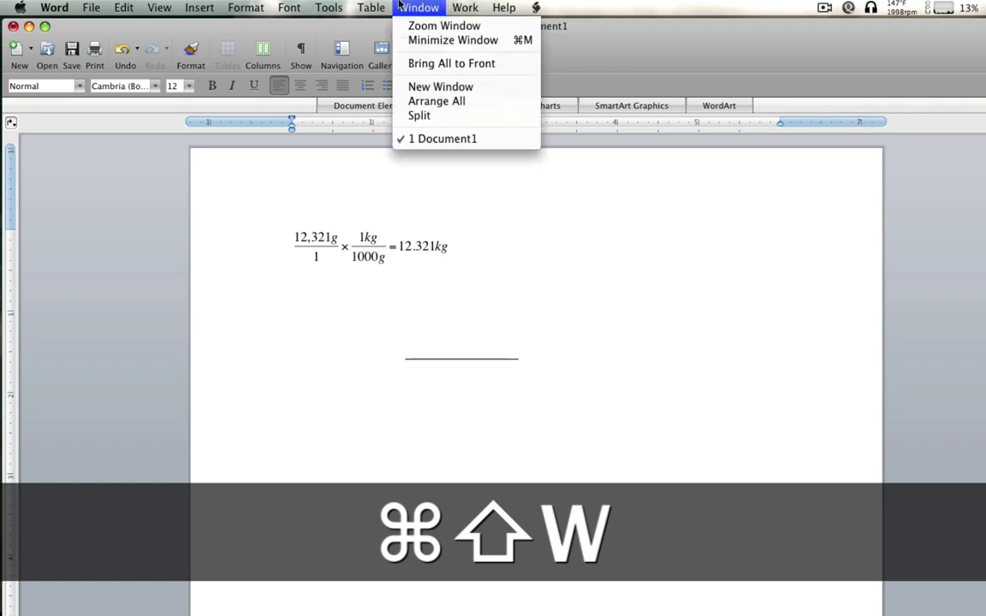
pyautogui.moveTo(327, 7)
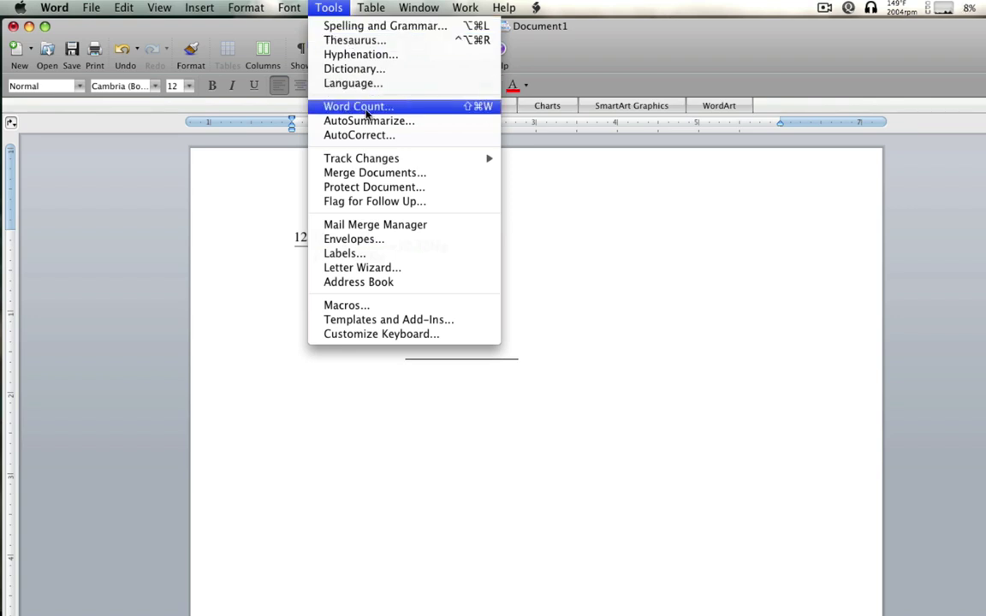
pyautogui.click(426, 108)
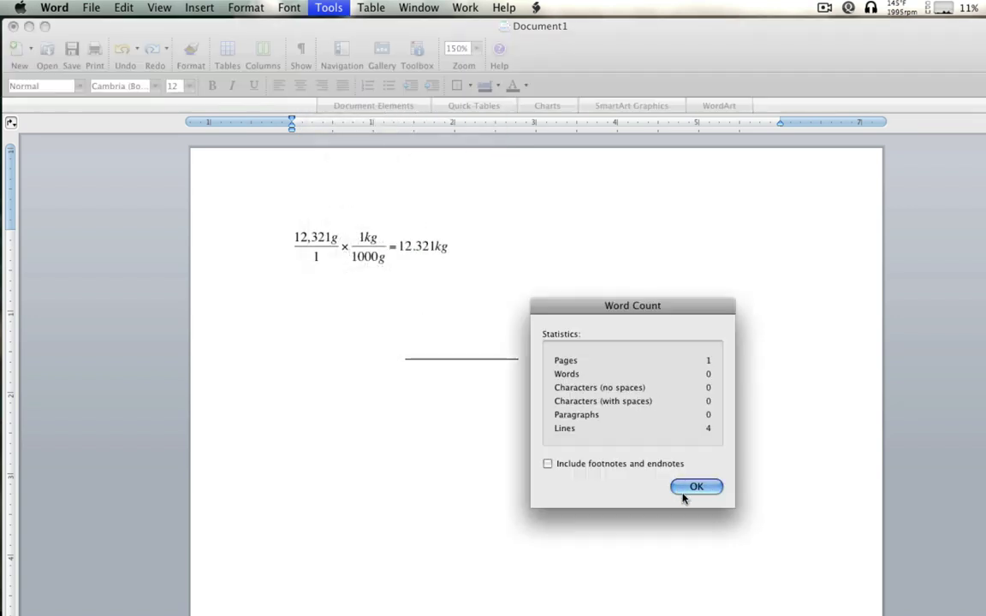
pyautogui.click(695, 487)
pyautogui.press('super+shift+w')
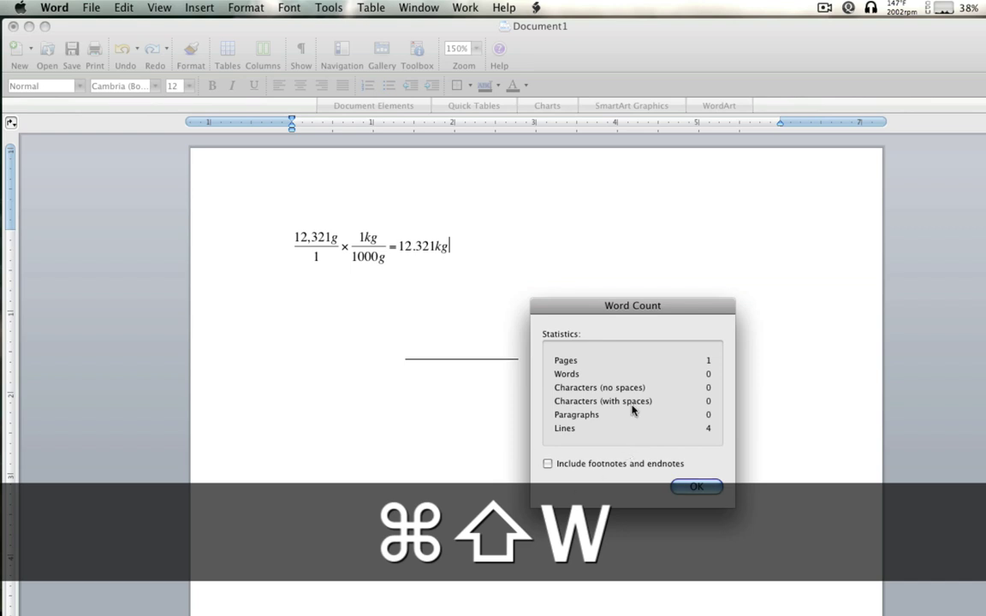
pyautogui.click(719, 492)
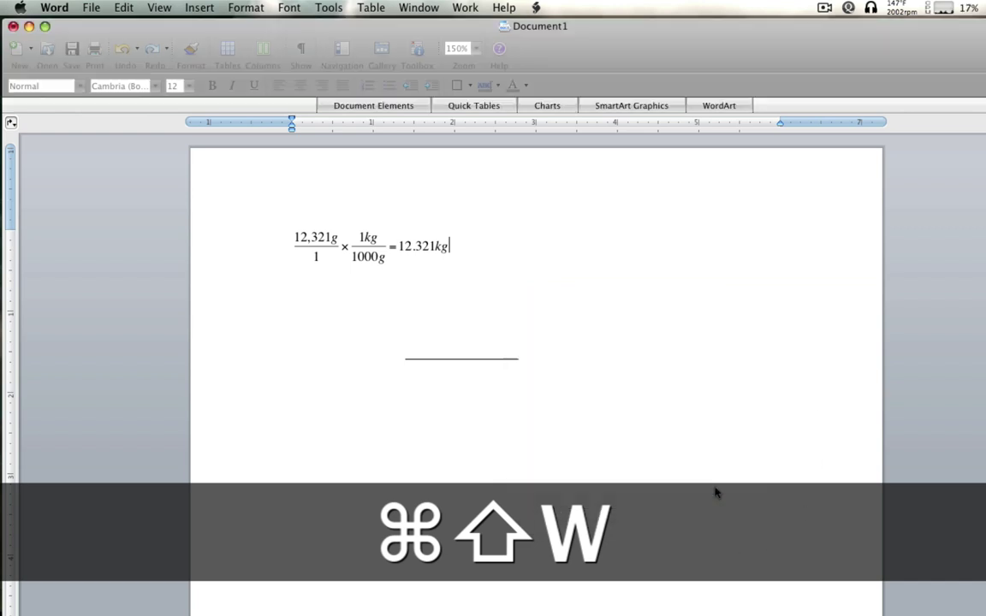
pyautogui.press('super+shift+w')
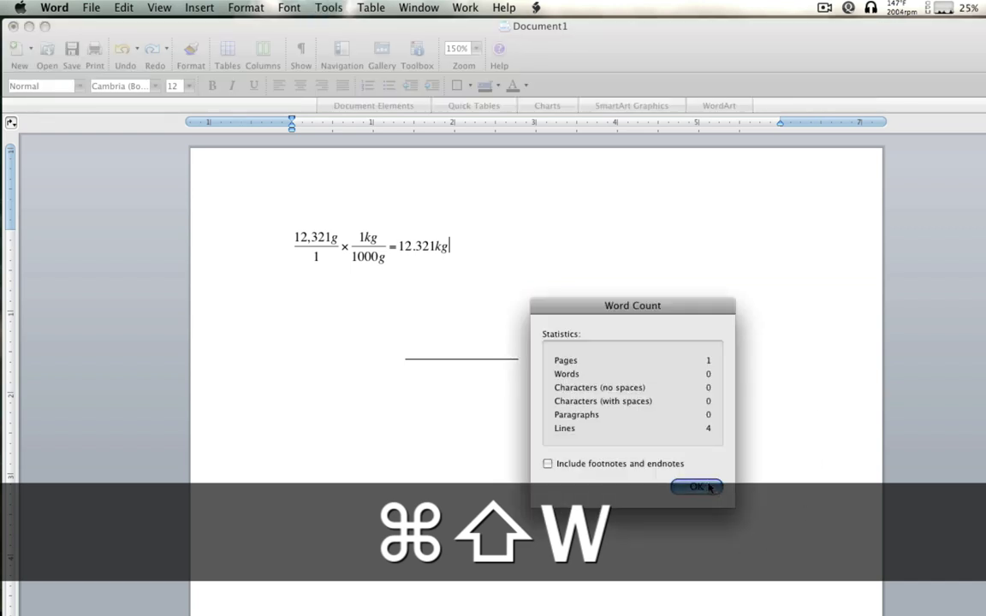
pyautogui.click(707, 488)
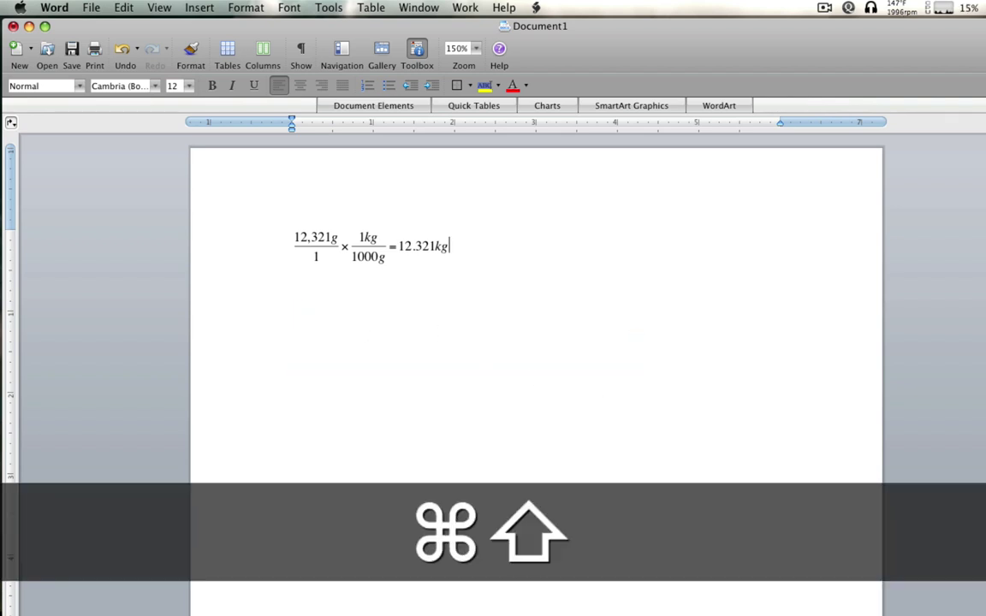
pyautogui.press('super+shift+w')
# Dismiss the word count statistics and bring the Keyboard Shortcuts settings back to front
pyautogui.click(697, 488)
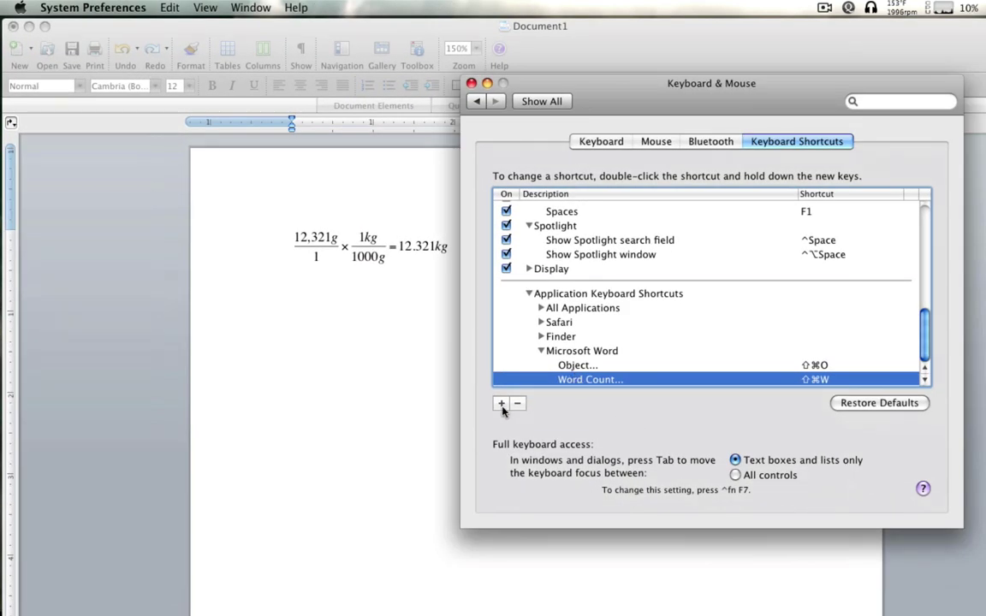
pyautogui.click(385, 344)
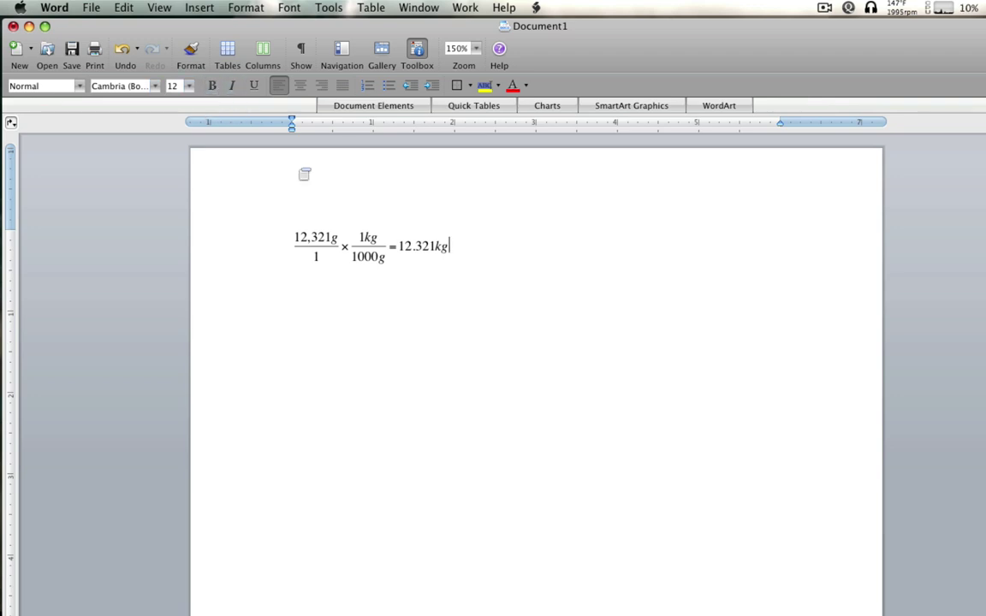
pyautogui.press('F9')
pyautogui.click(812, 499)
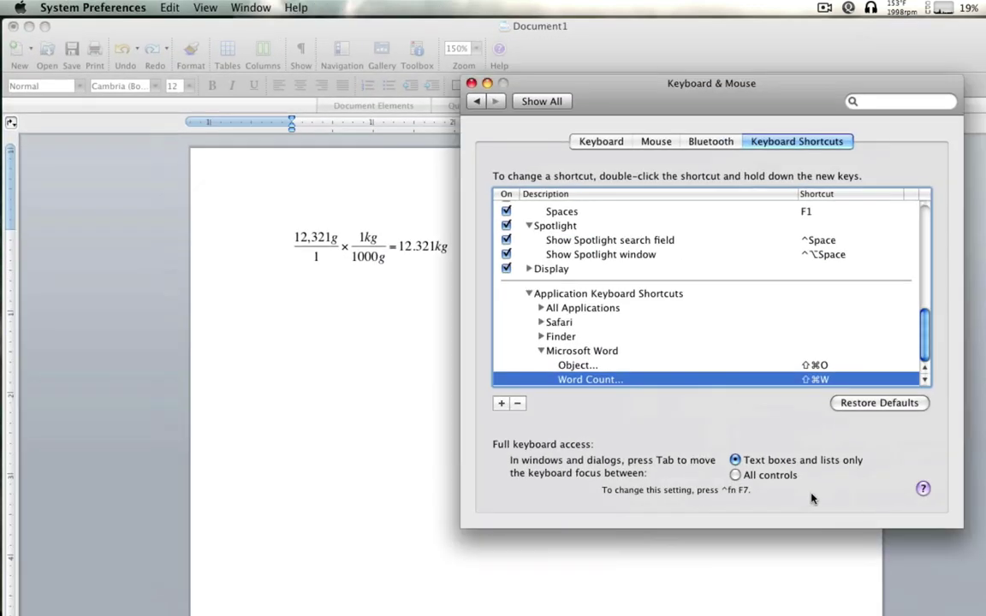
# Add a Microsoft Word shortcut ⇧⌘S for the Save As... command
pyautogui.click(501, 404)
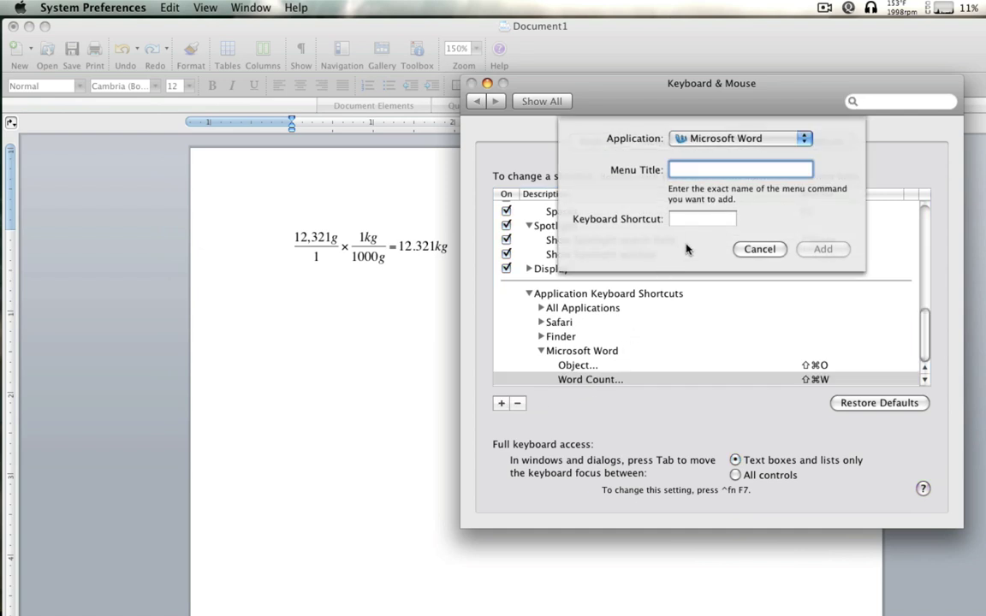
pyautogui.write('Save as')
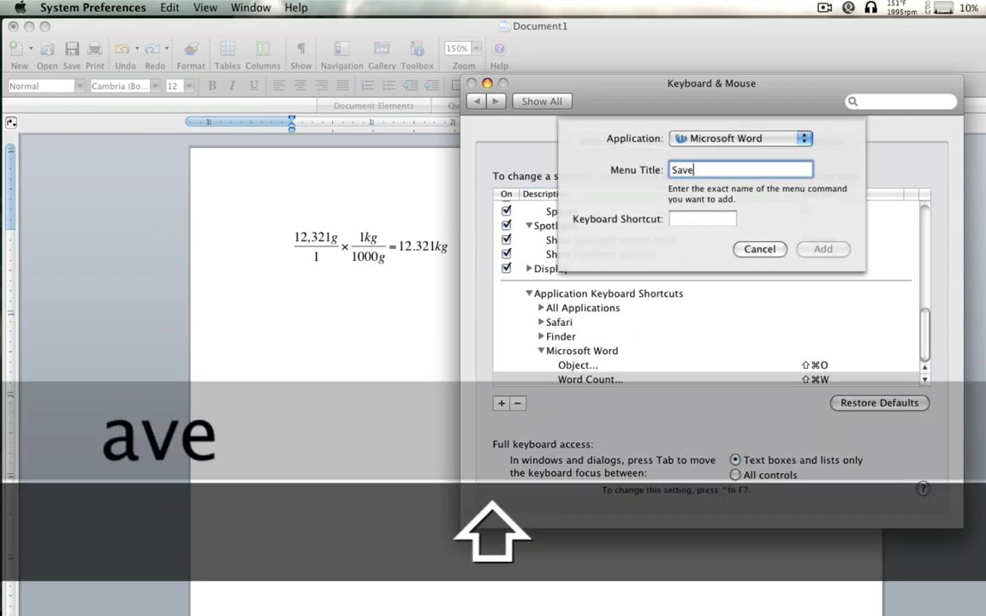
pyautogui.press('BackSpace')
pyautogui.press('BackSpace')
pyautogui.write('A')
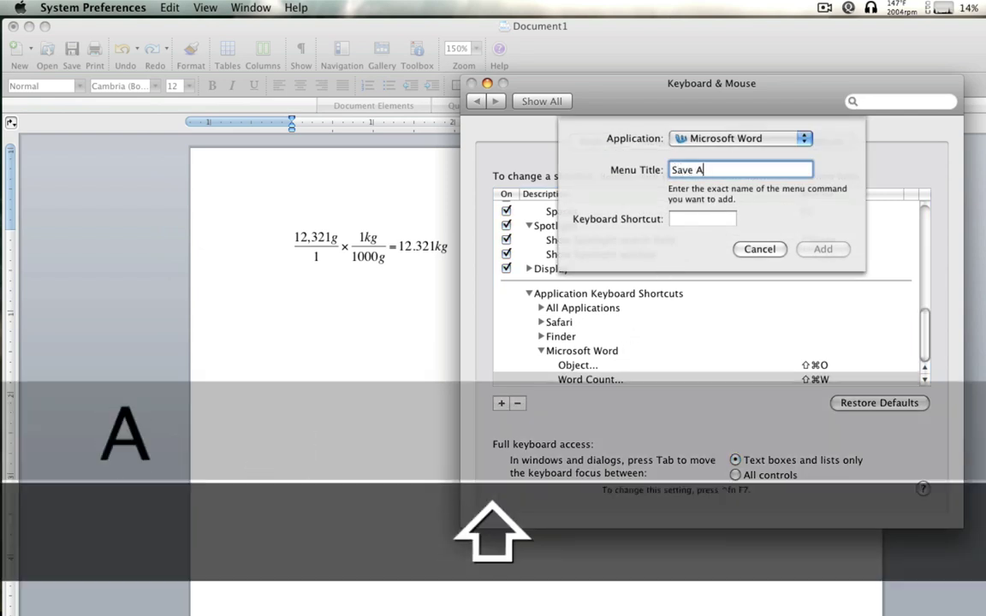
pyautogui.write('s...')
pyautogui.press('Tab')
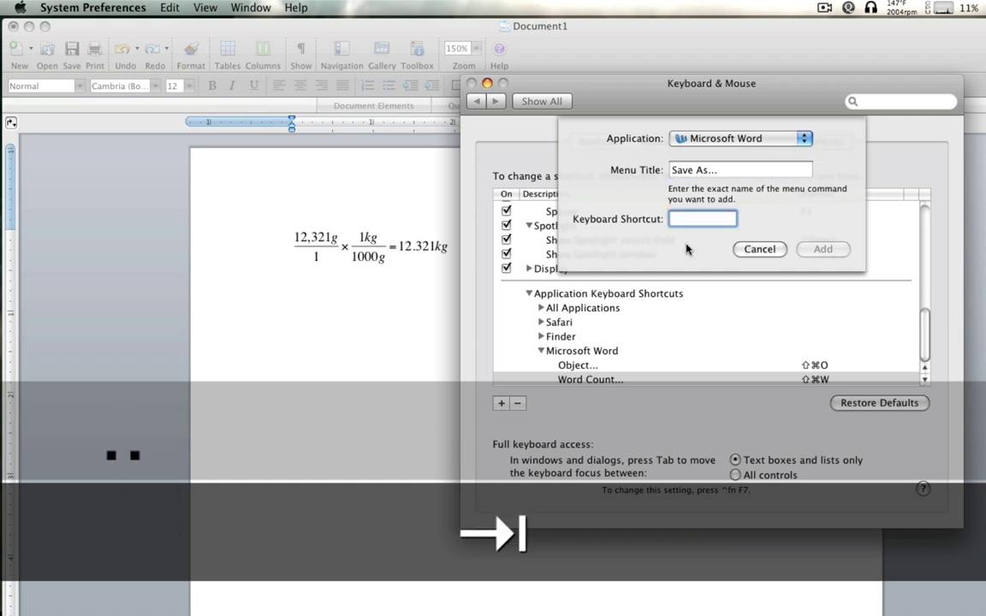
pyautogui.press('super+shift+s')
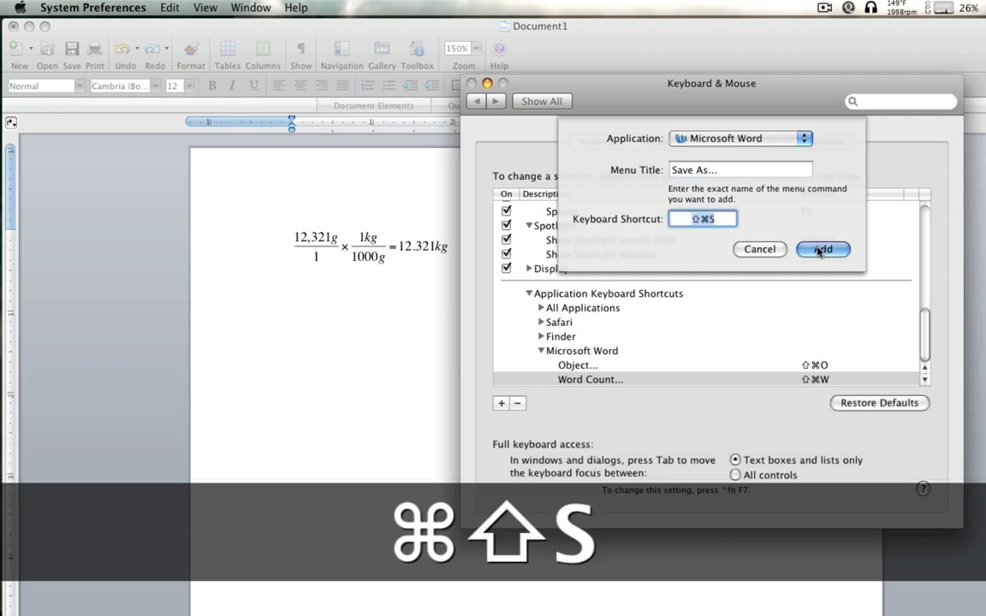
pyautogui.click(820, 248)
pyautogui.click(378, 440)
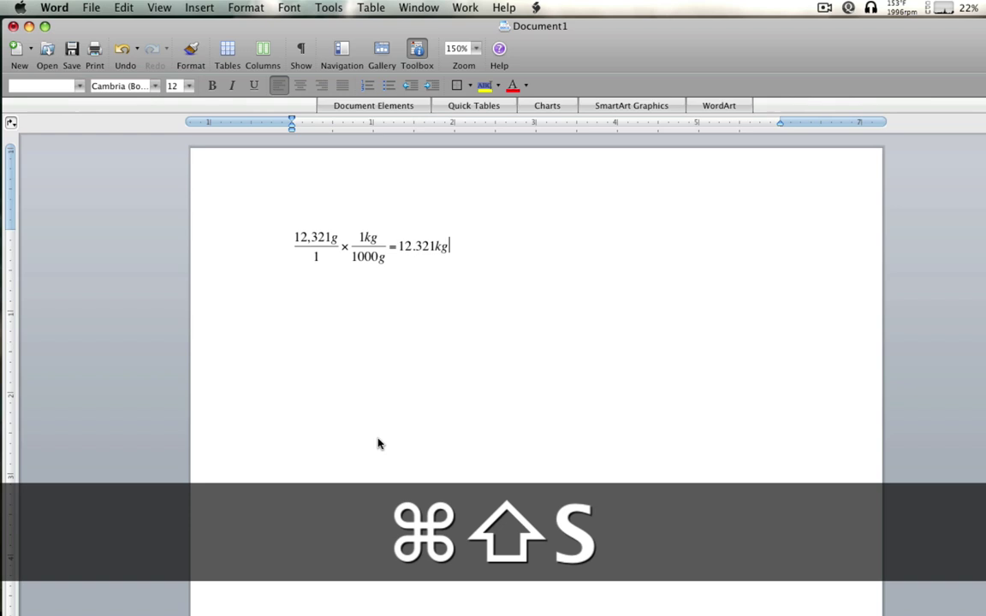
pyautogui.press('Home')
pyautogui.click(91, 8)
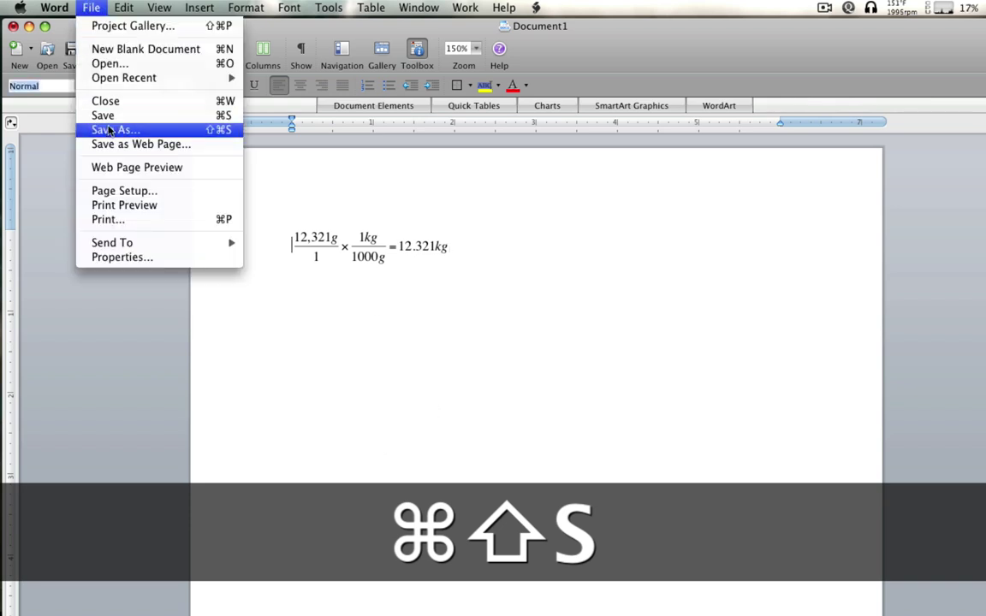
pyautogui.click(114, 129)
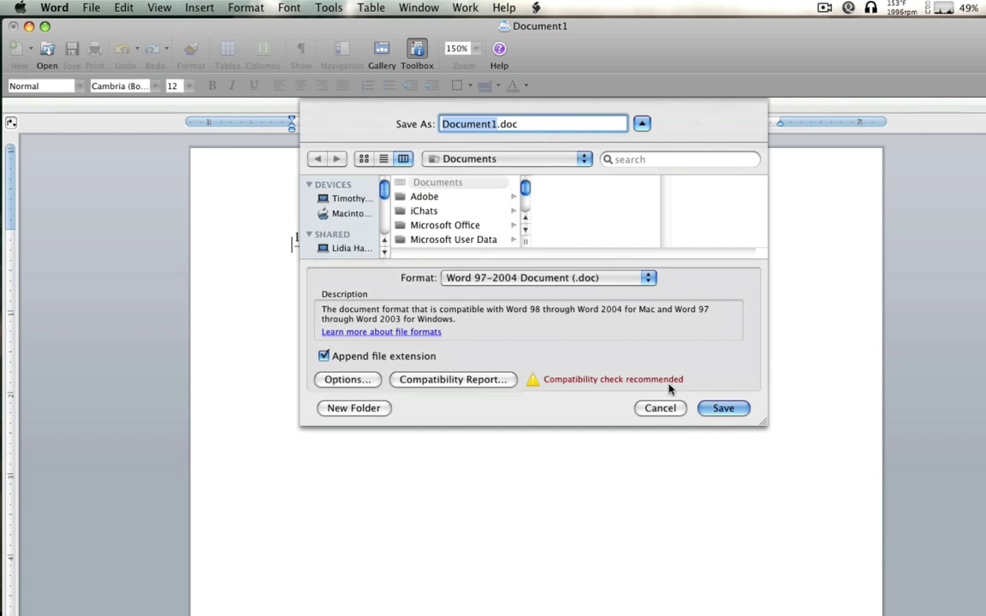
pyautogui.click(660, 408)
pyautogui.press('super+shift+s')
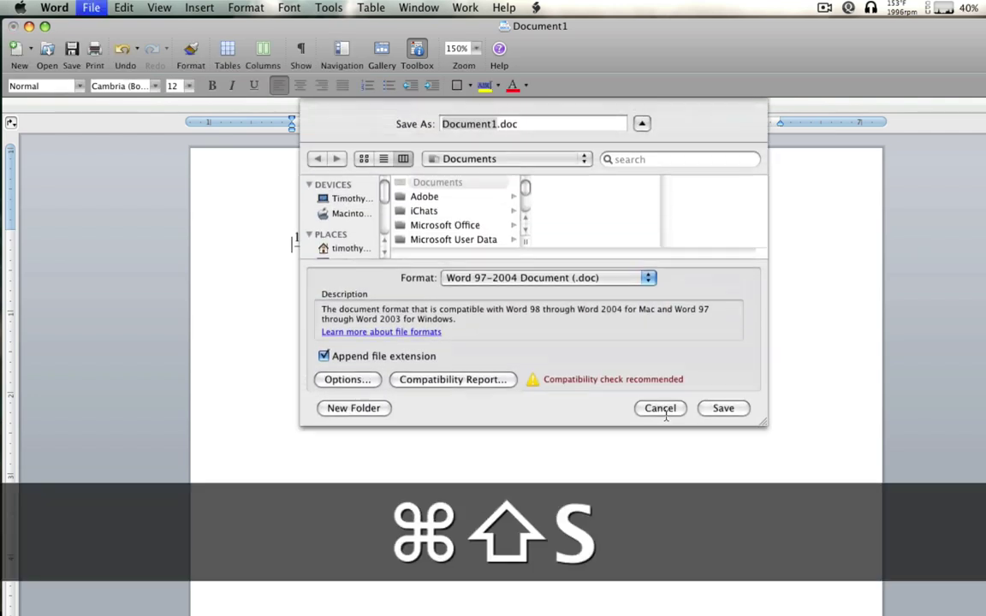
pyautogui.click(658, 410)
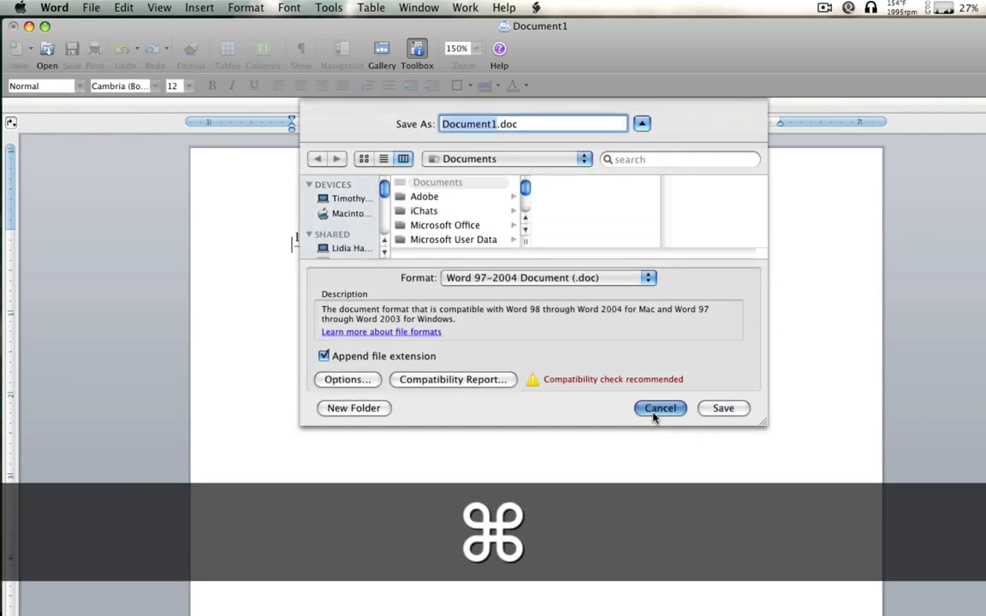
pyautogui.moveTo(378, 290); pyautogui.dragTo(201, 180)
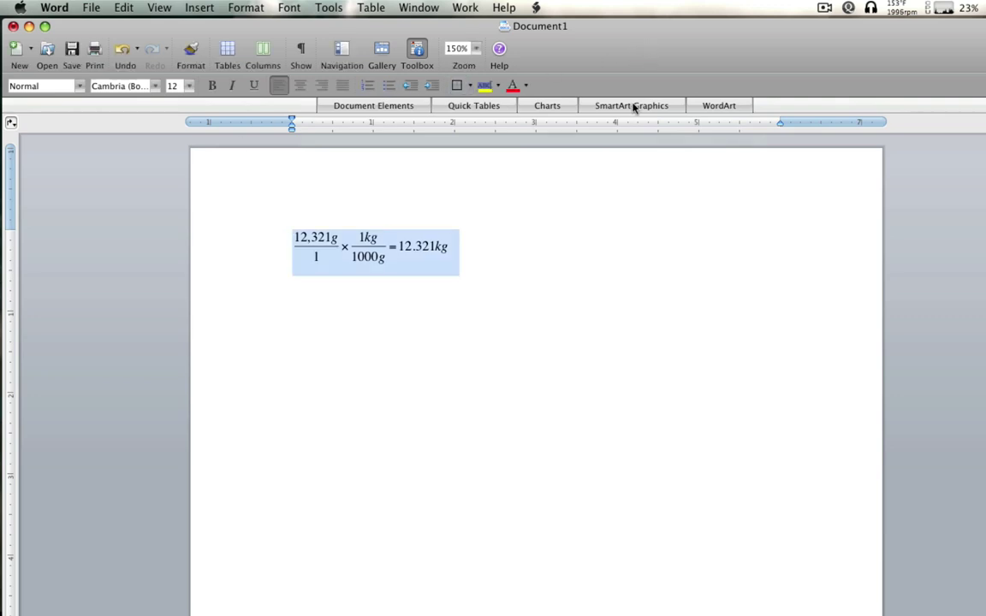
pyautogui.click(582, 259)
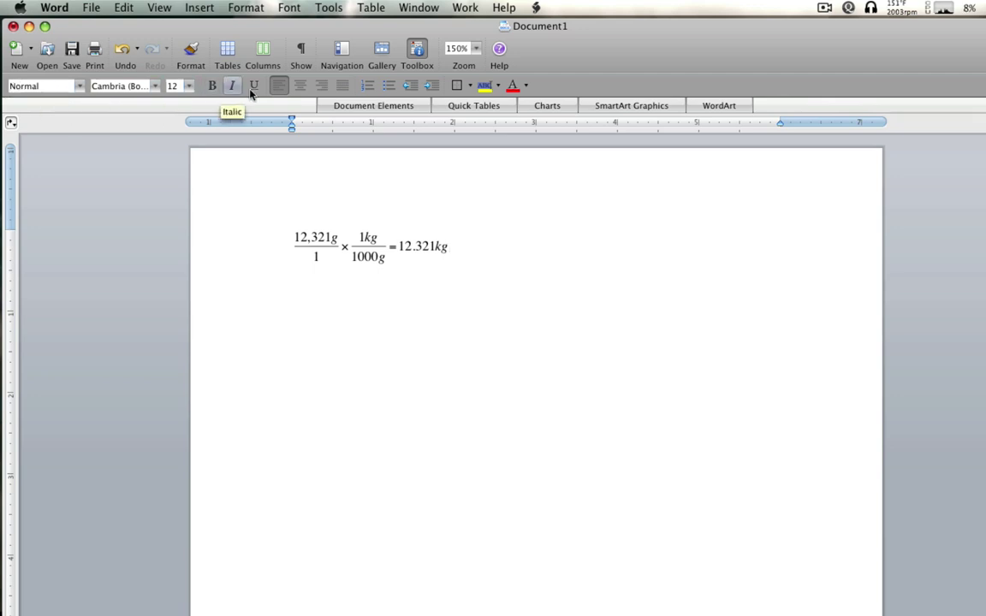
pyautogui.click(242, 7)
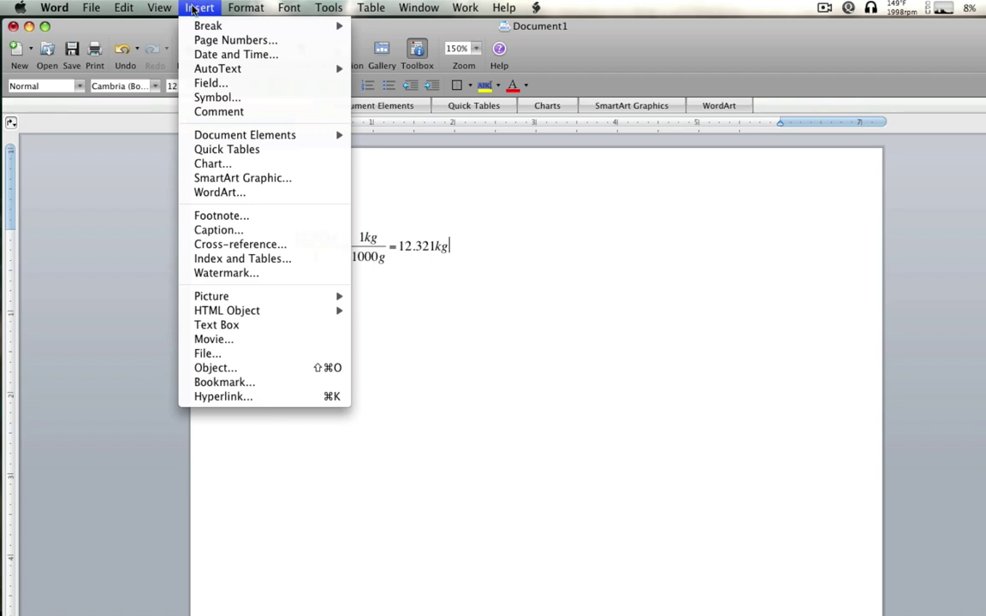
pyautogui.moveTo(169, 7)
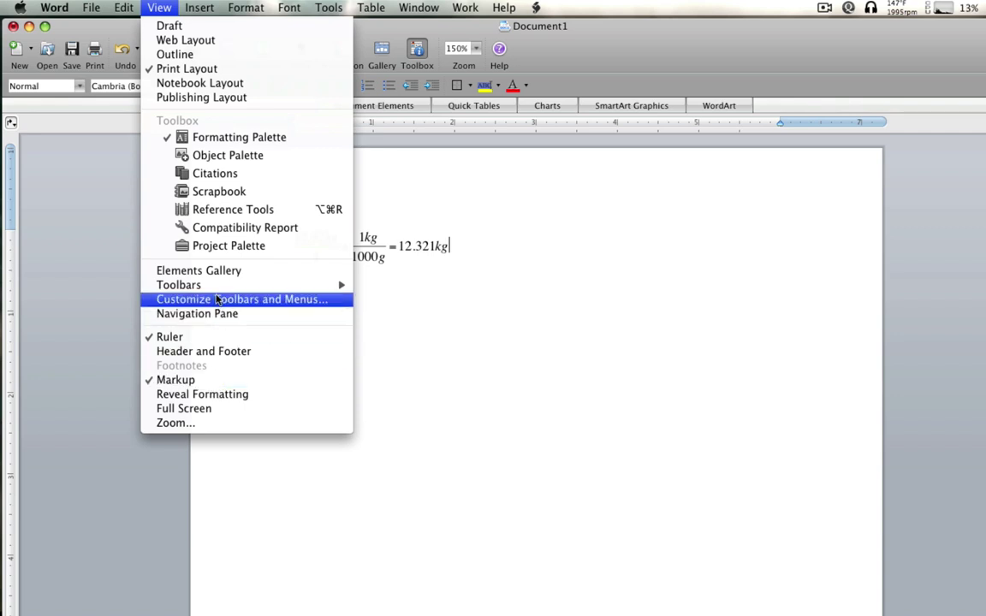
pyautogui.moveTo(339, 285)
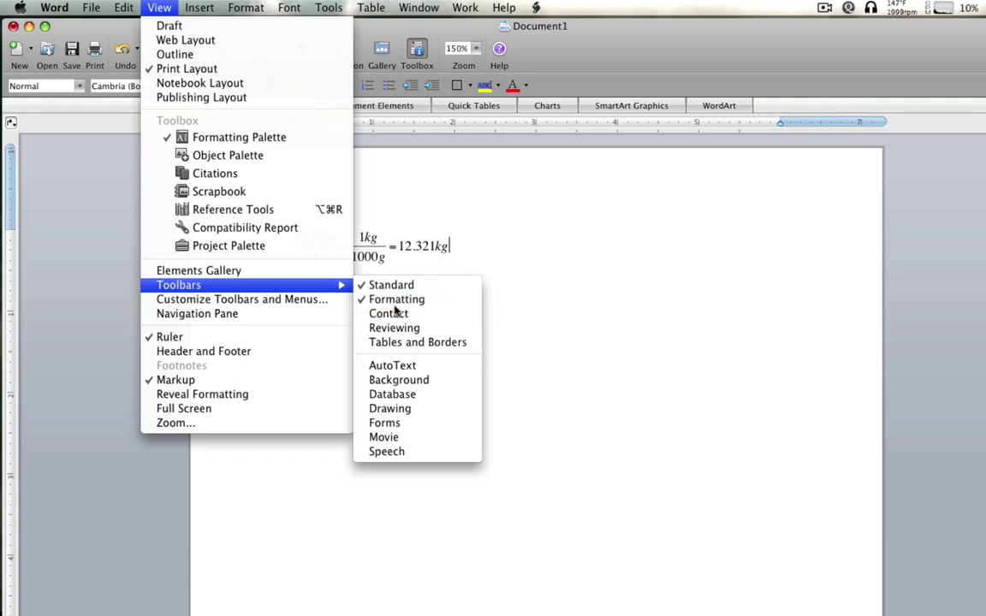
pyautogui.click(392, 304)
pyautogui.press('super+z')
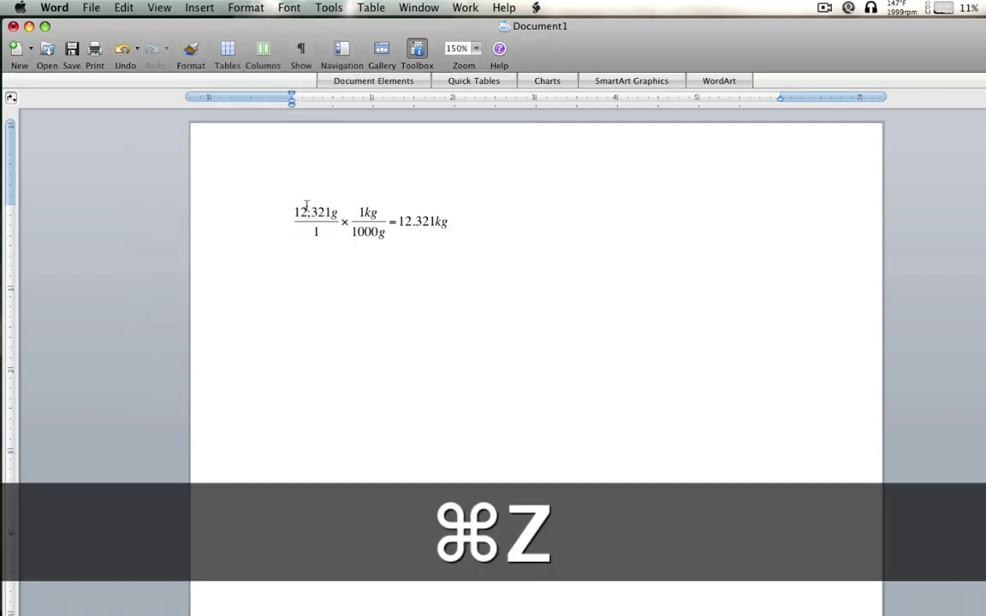
pyautogui.click(160, 8)
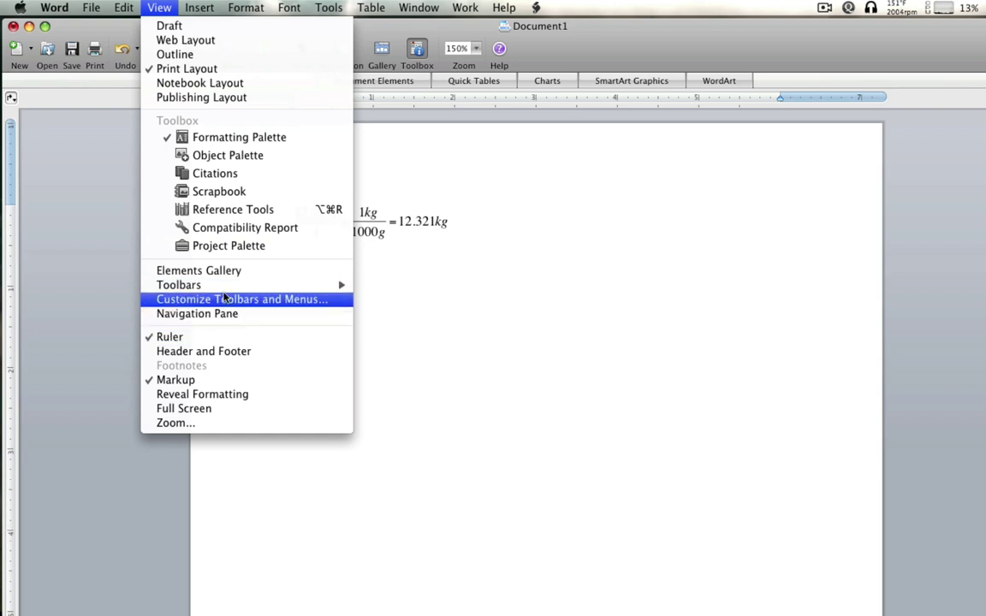
pyautogui.moveTo(230, 286)
pyautogui.click(397, 301)
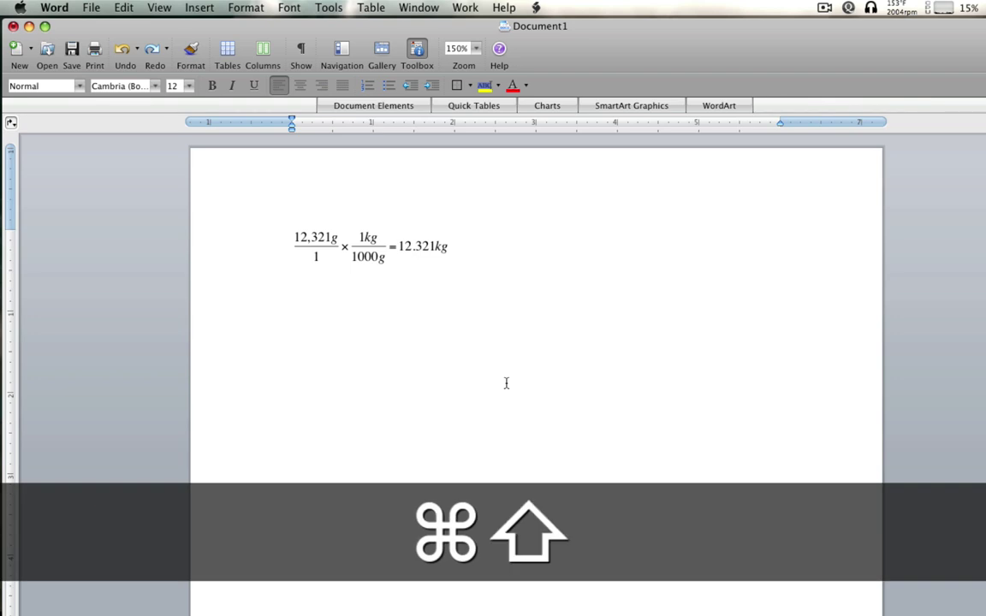
# Test the new ⇧⌘S Save As shortcut in Word, then cancel the Save As sheet
pyautogui.press('super+shift+s')
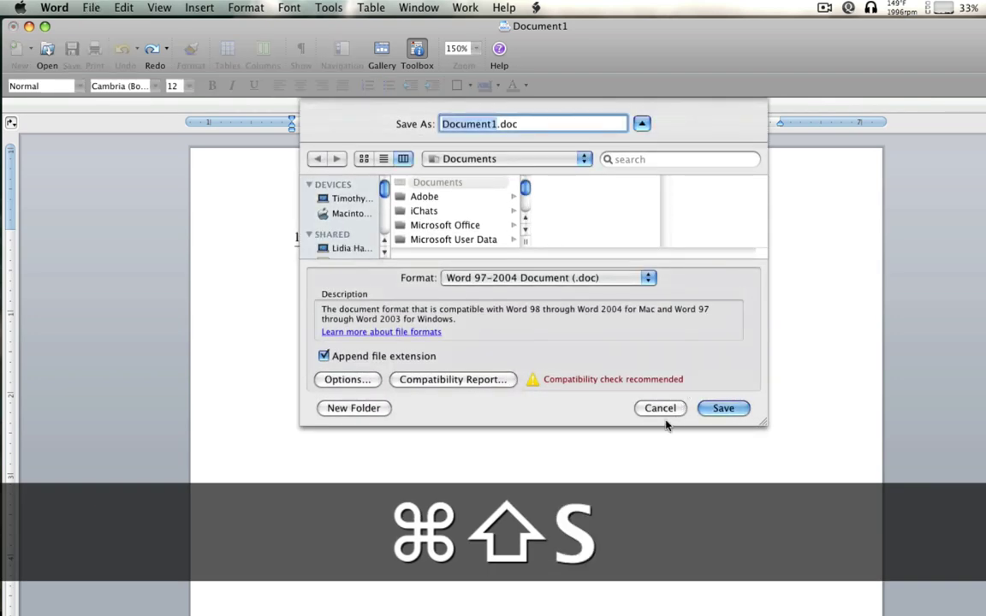
pyautogui.click(661, 409)
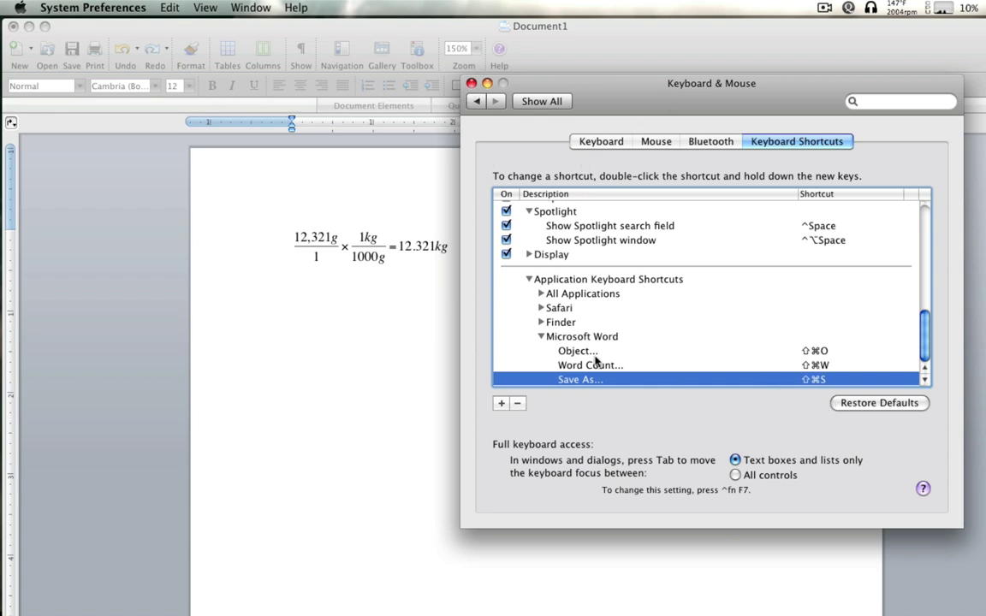
# Bring Word's Document1 back in front of System Preferences
pyautogui.click(420, 79)
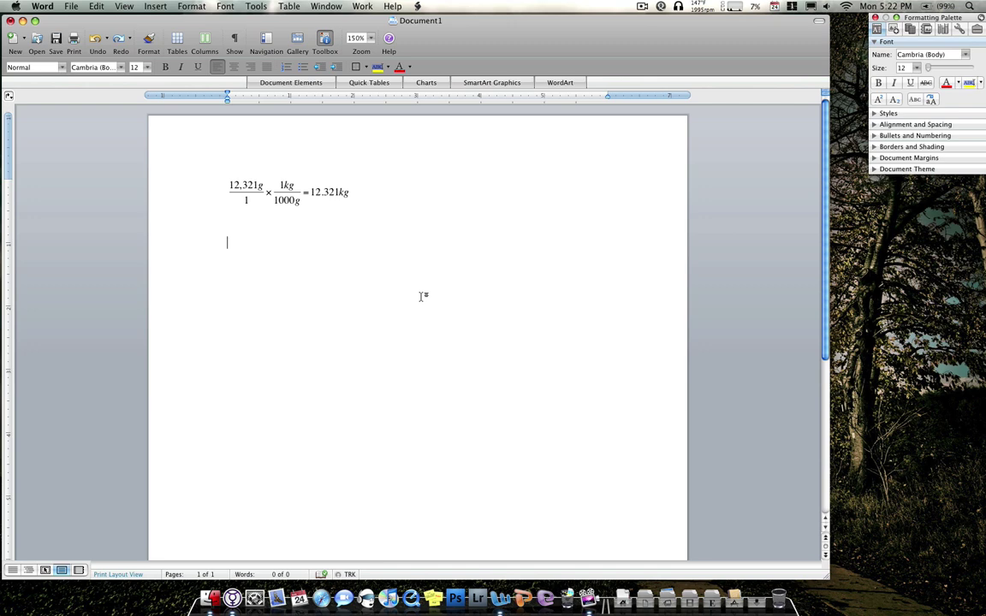
pyautogui.press('super+shift')
pyautogui.press('super+shift+e')
pyautogui.press('Return')
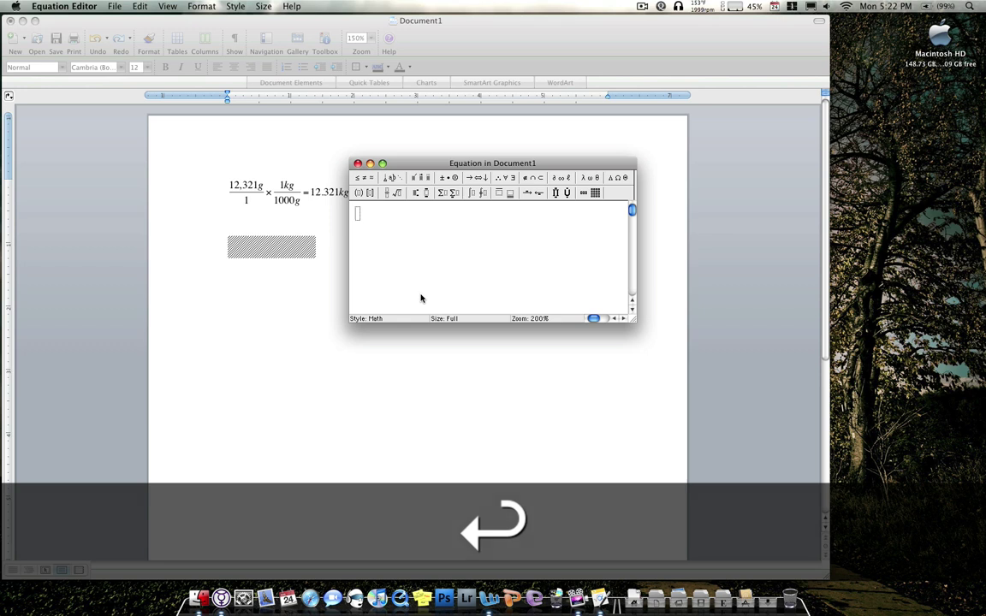
pyautogui.press('super+w')
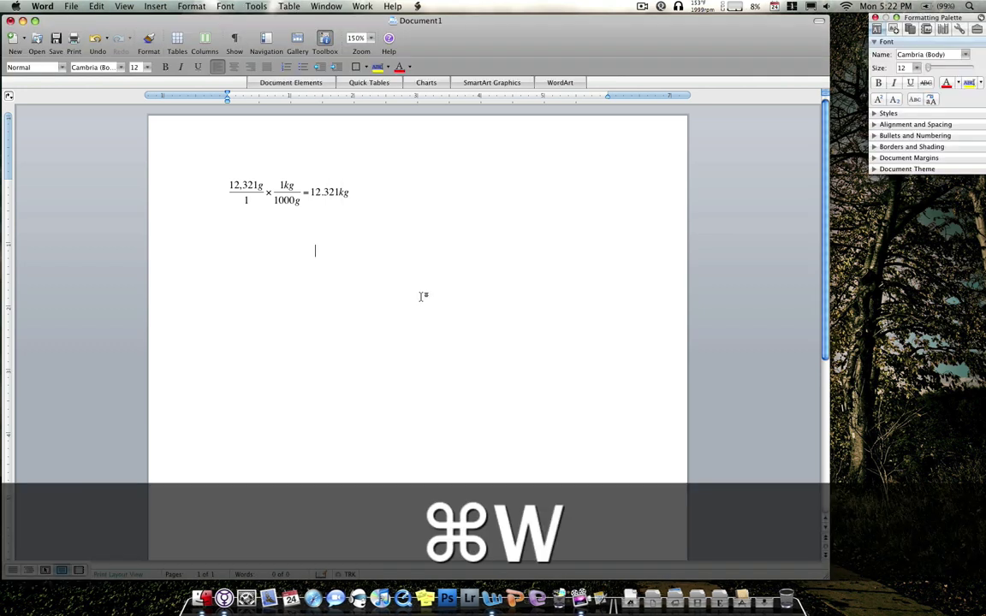